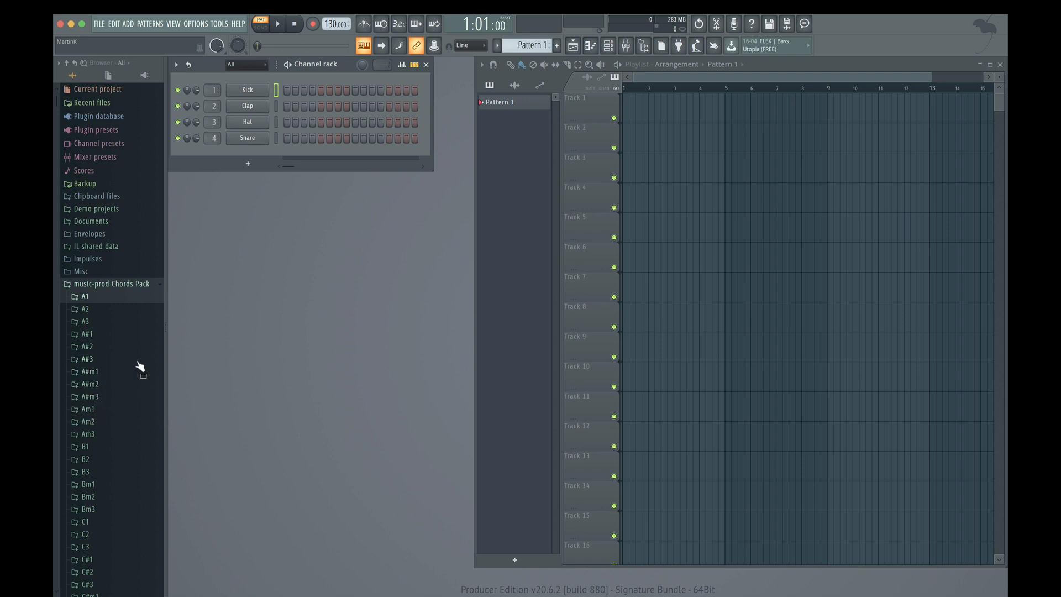
Open the Em1 chord folder in the music-prod Chords Pack
scroll(123, 367, "down", 2)
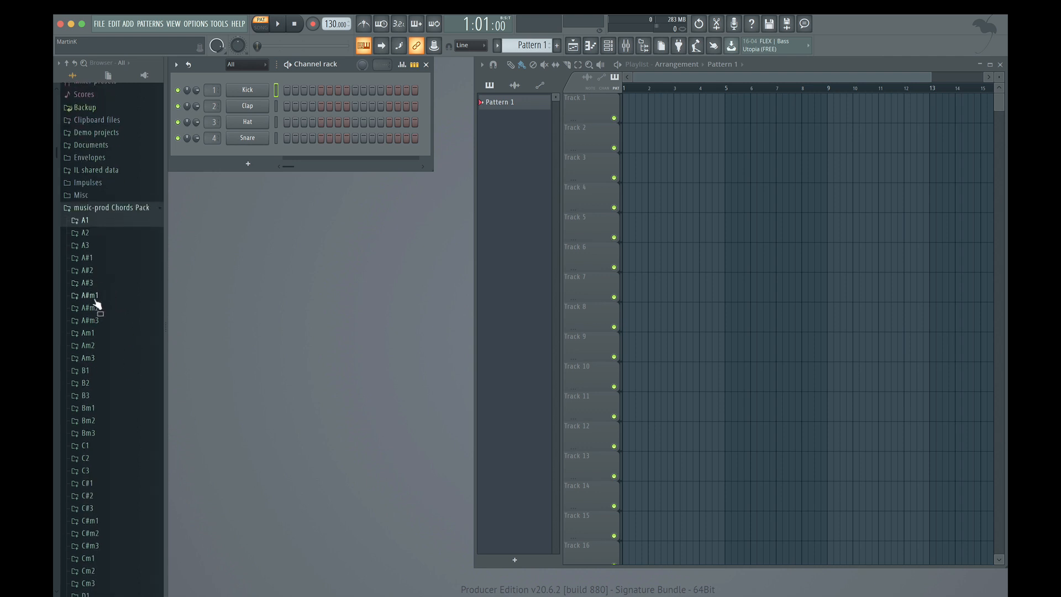
scroll(98, 299, "down", 2)
scroll(99, 299, "down", 2)
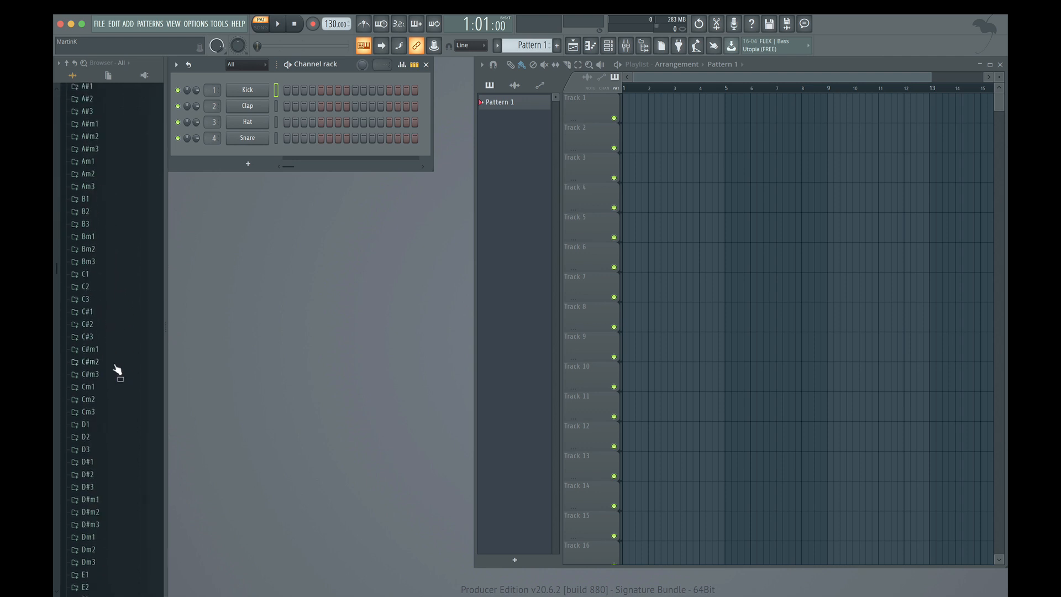
scroll(117, 369, "down", 3)
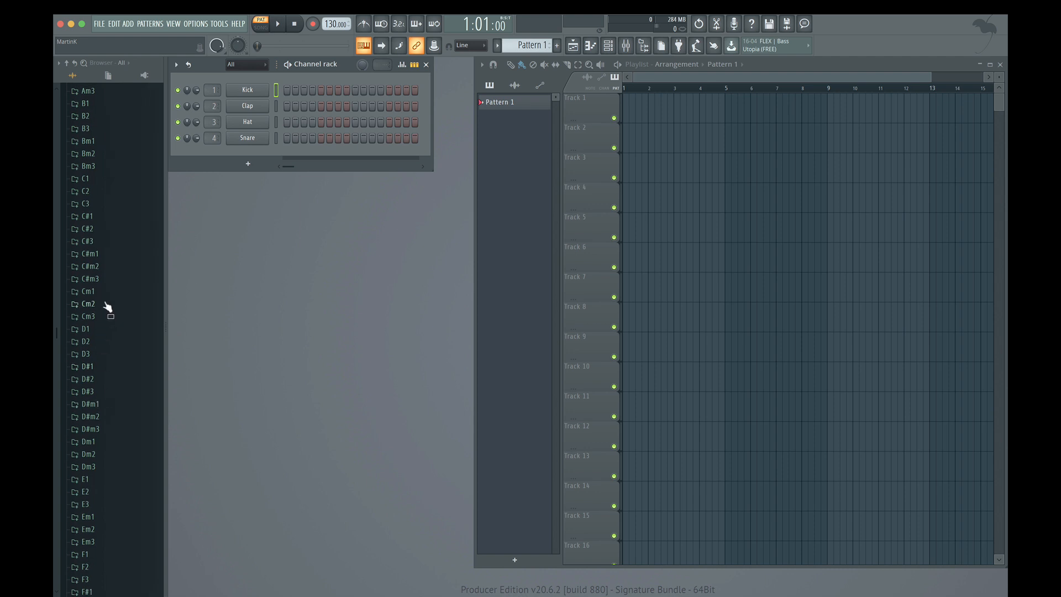
scroll(106, 332, "down", 3)
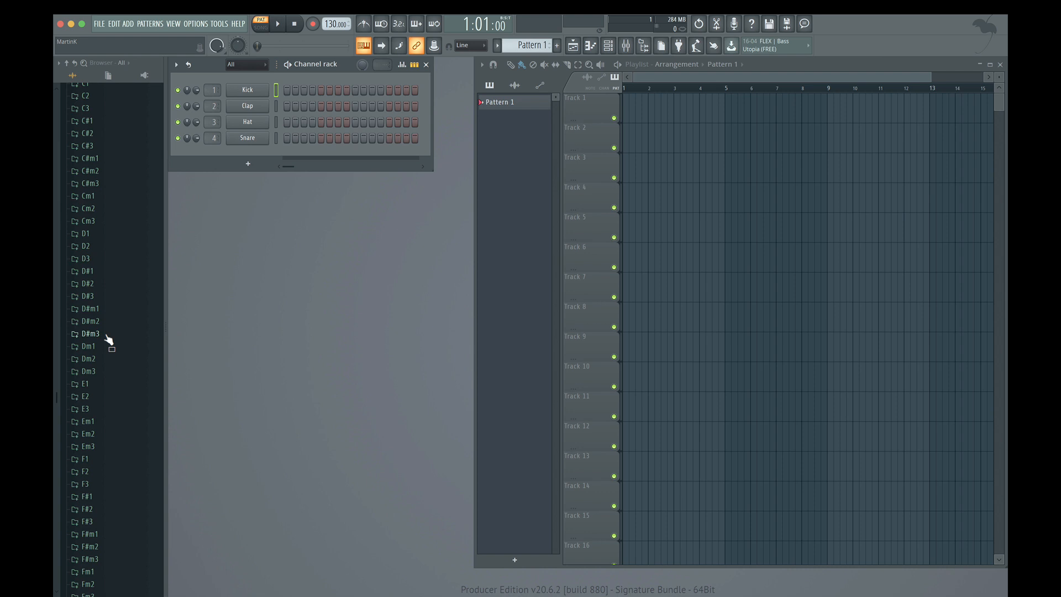
left_click(91, 421)
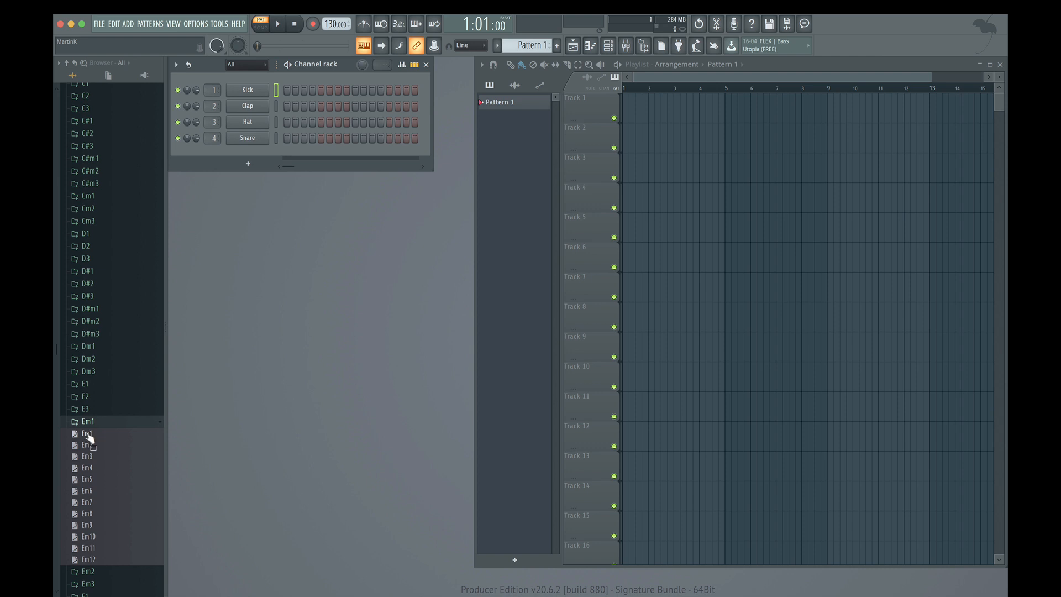
Add an FL Keys instrument channel to the channel rack and move its plugin window over the playlist
left_click(250, 164)
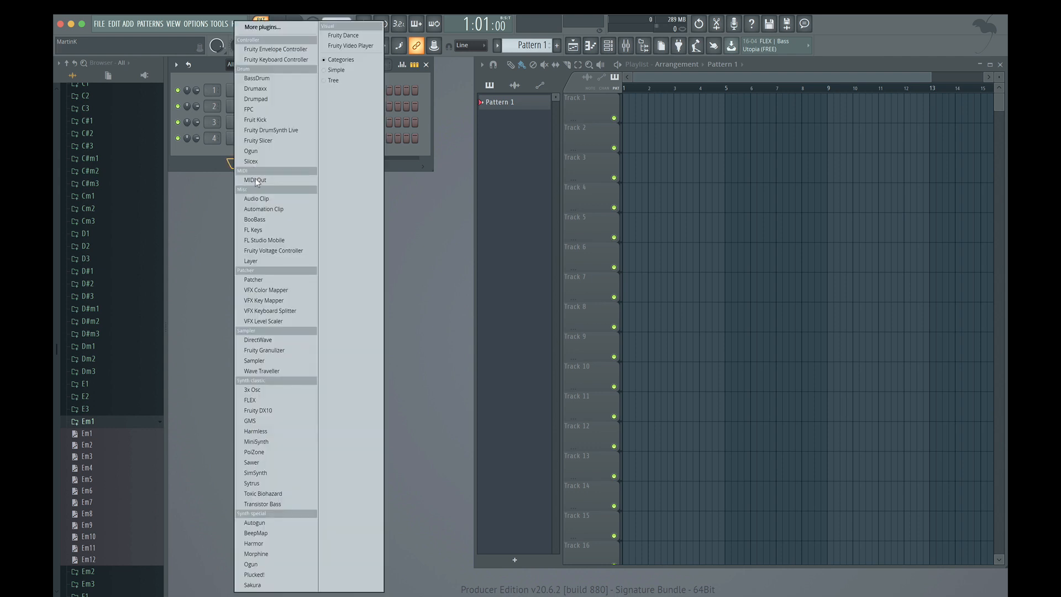
left_click(273, 230)
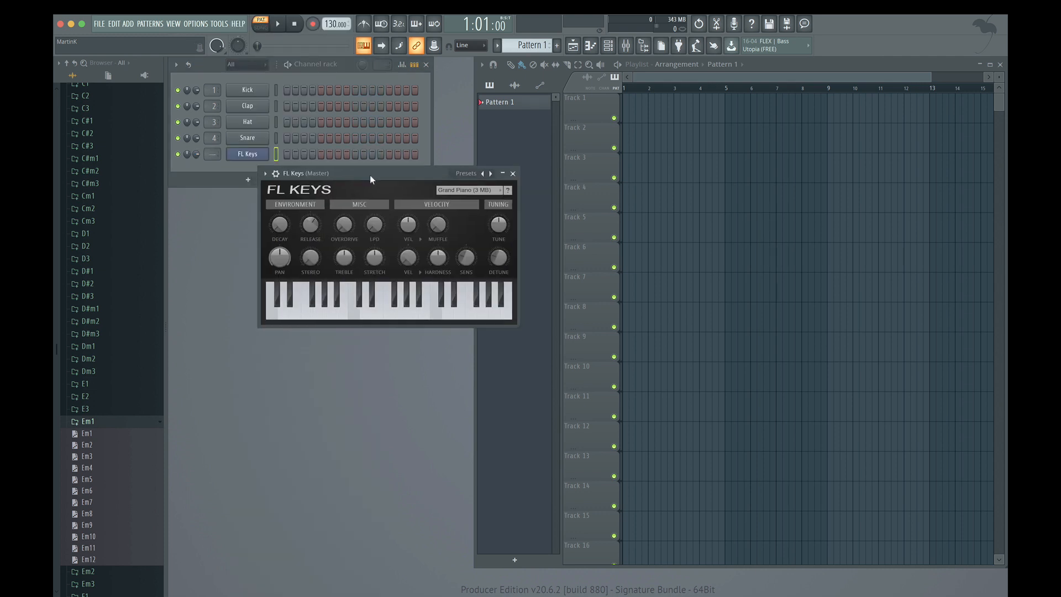
left_click_drag(370, 175, 684, 225)
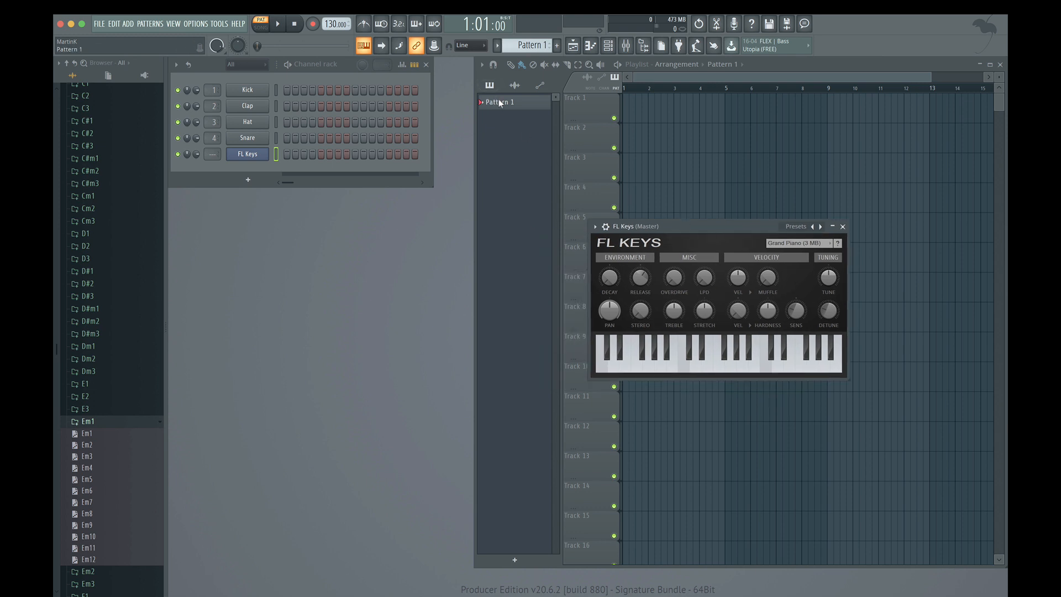
Load the Em1 chord from the pack's Em2 folder onto the FL Keys channel in Pattern 1 and play it
left_click_drag(61, 450, 92, 437)
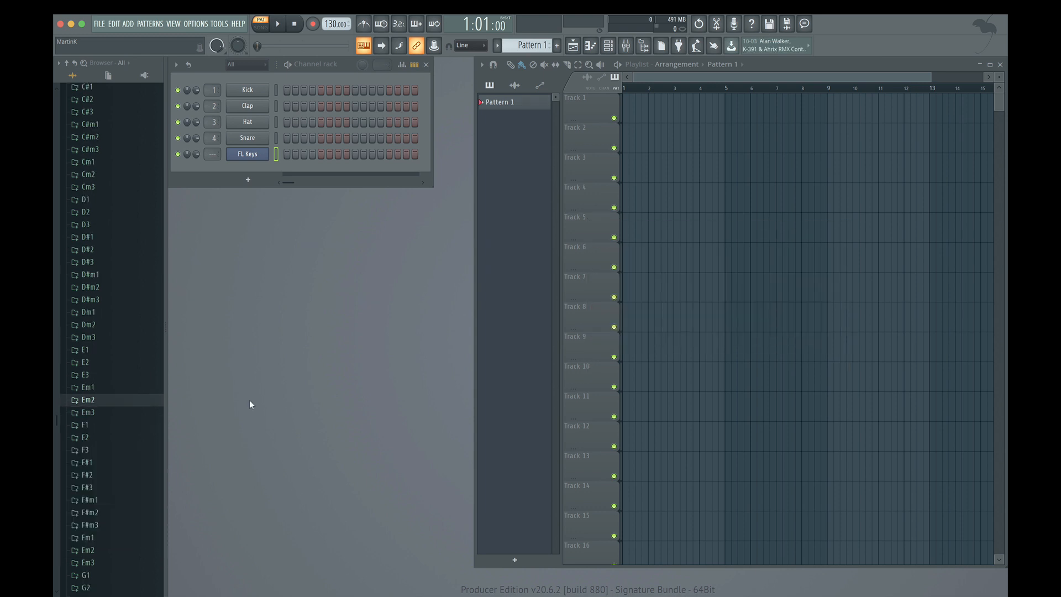
left_click(95, 400)
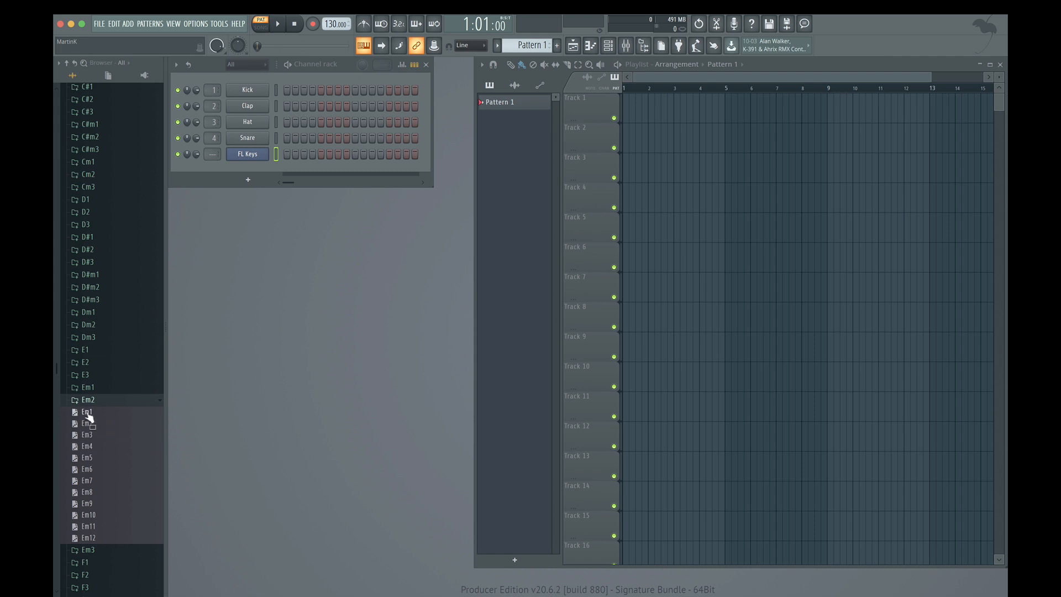
left_click_drag(87, 416, 253, 154)
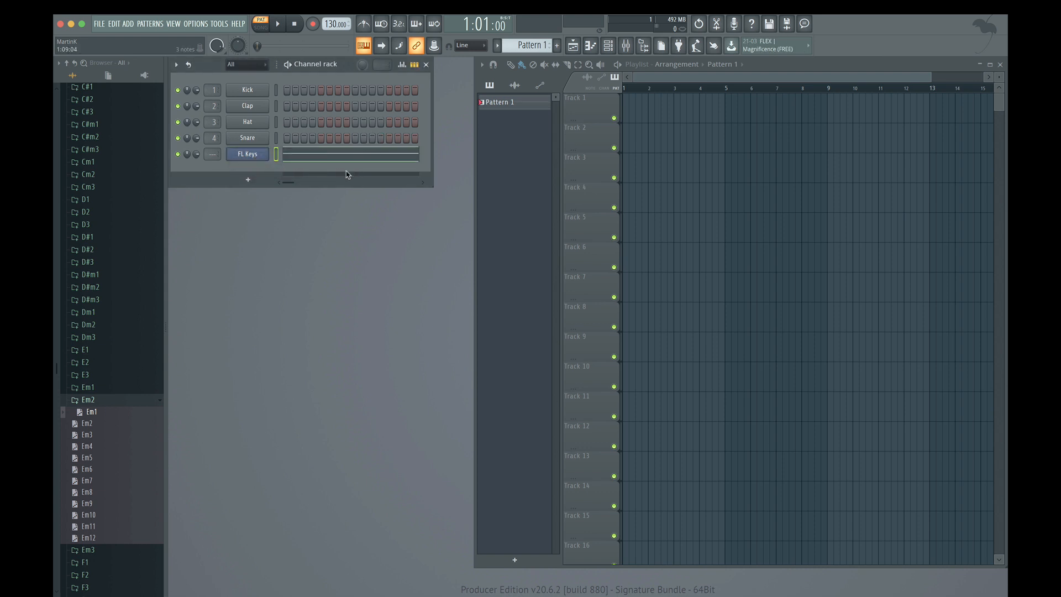
key("space")
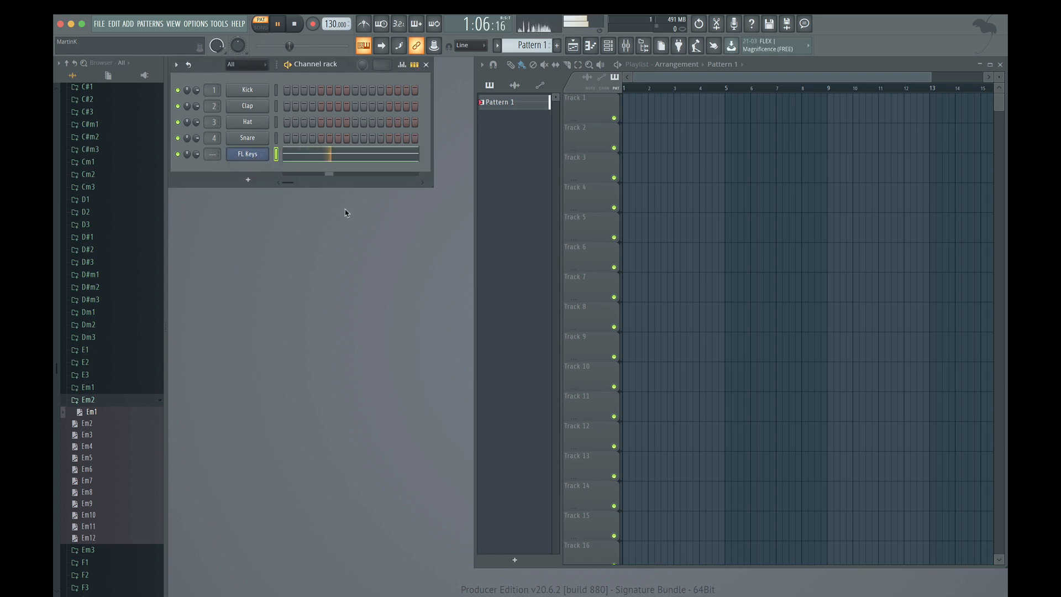
Create Pattern 2, load the Em2 chord from the Em2 folder onto its FL Keys channel and play it
left_click(514, 560)
left_click(422, 555)
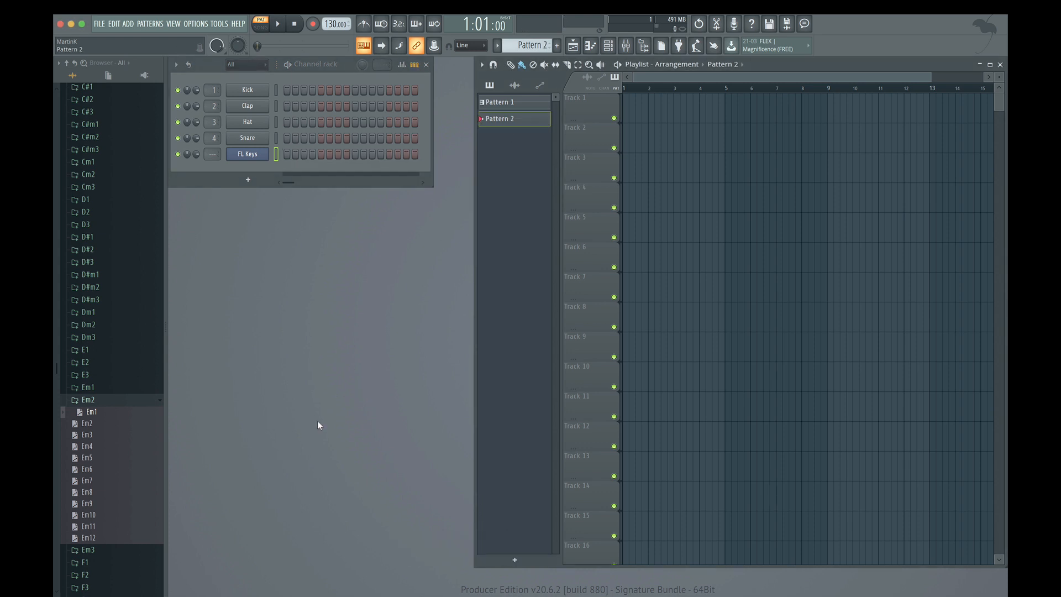
left_click_drag(88, 424, 266, 158)
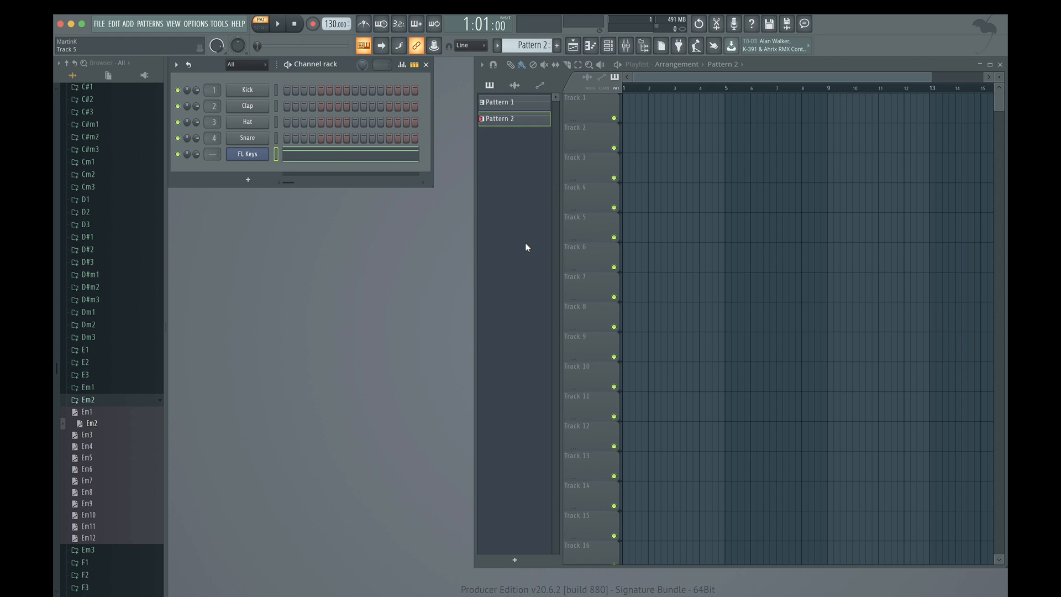
key("space")
Create Pattern 3, load the Em3 chord from the Em2 folder onto its FL Keys channel and play it
left_click_drag(87, 435, 334, 210)
left_click(514, 560)
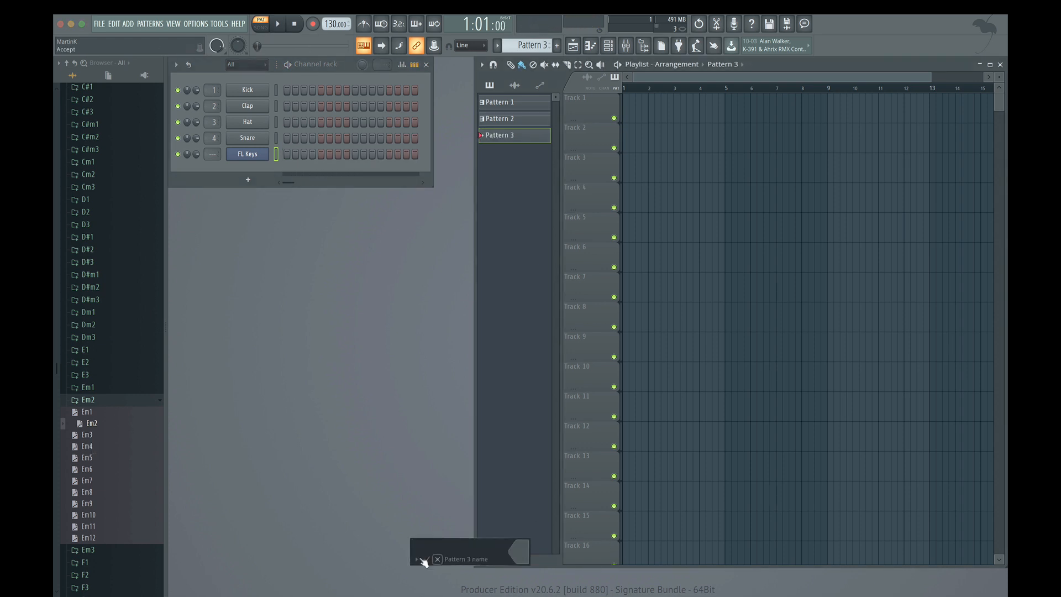
left_click_drag(81, 436, 248, 155)
key("space")
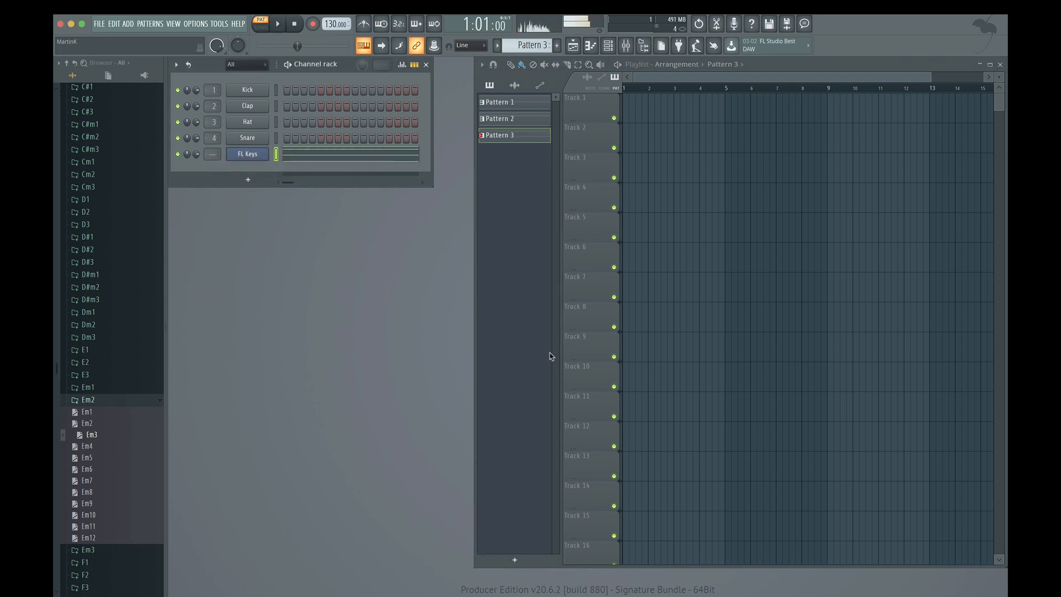
key("space")
Create Pattern 4 and try the Em4 and Em5 chords from the Em2 folder on its FL Keys channel
left_click(520, 561)
left_click(425, 561)
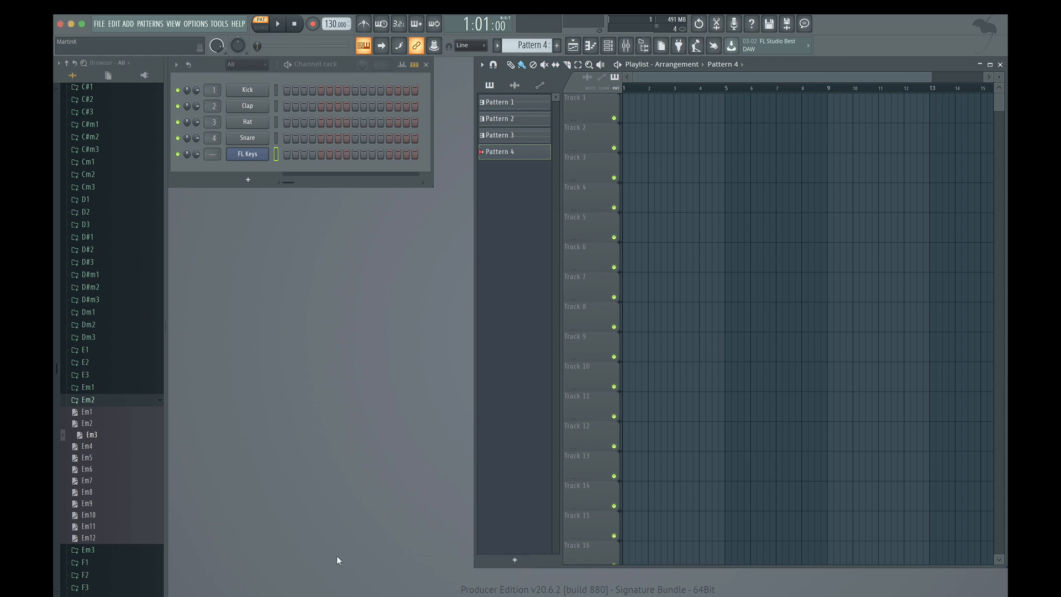
left_click_drag(82, 446, 247, 155)
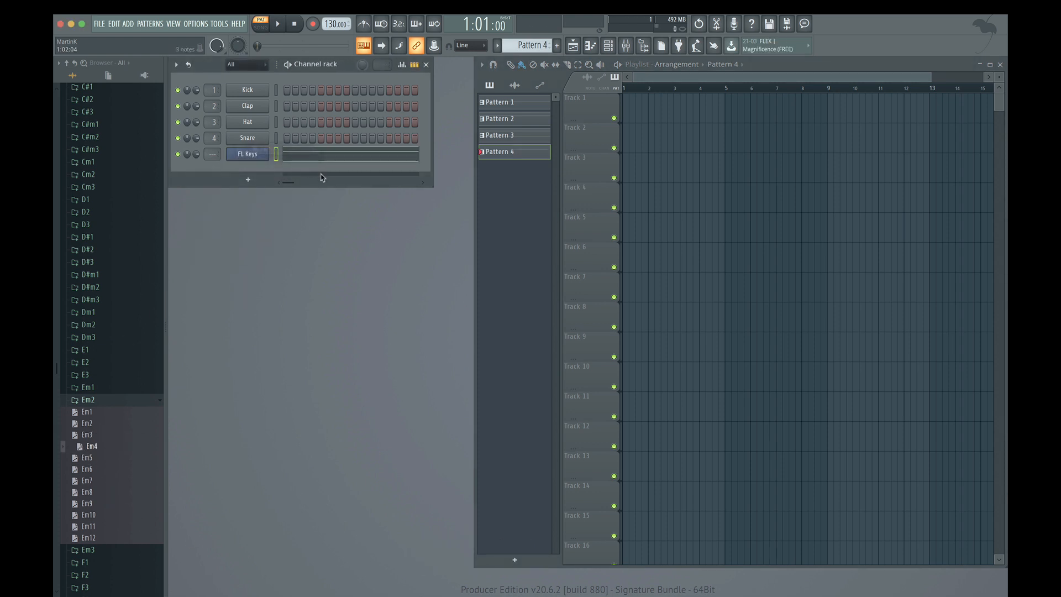
key("space")
key("space")
left_click_drag(91, 461, 250, 157)
key("space")
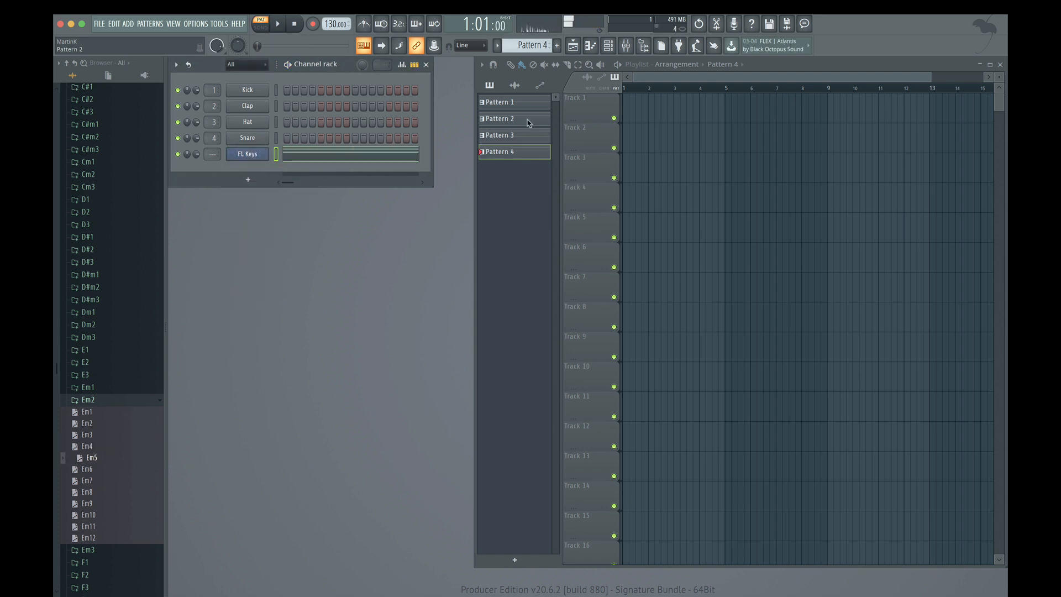
Play Patterns 1 to 4 in order, twice, to check how the chord progression sounds
left_click(519, 104)
left_click(522, 123)
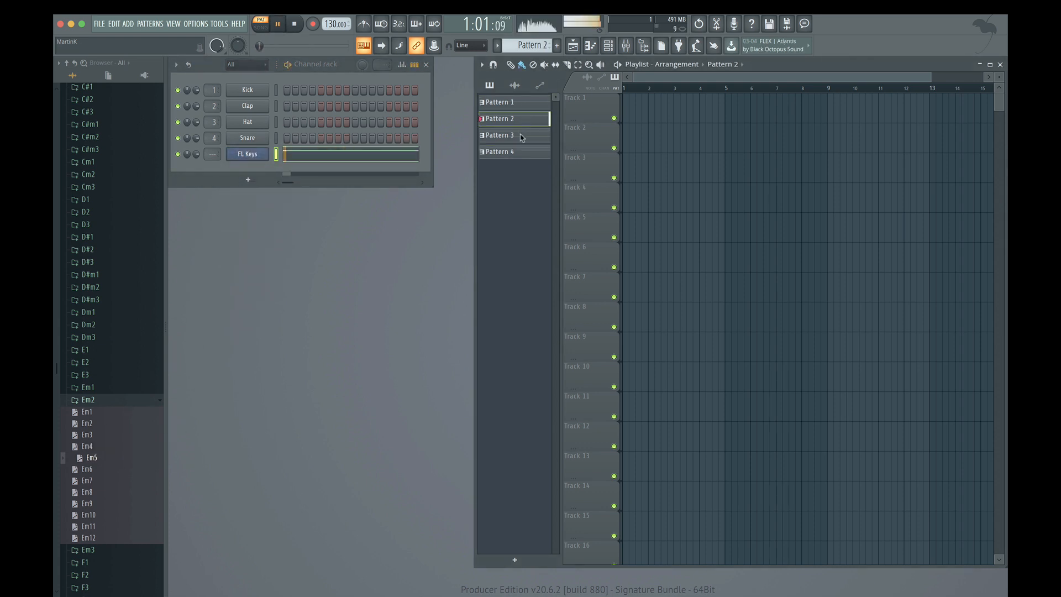
left_click(523, 141)
key("space")
key("space")
left_click(523, 151)
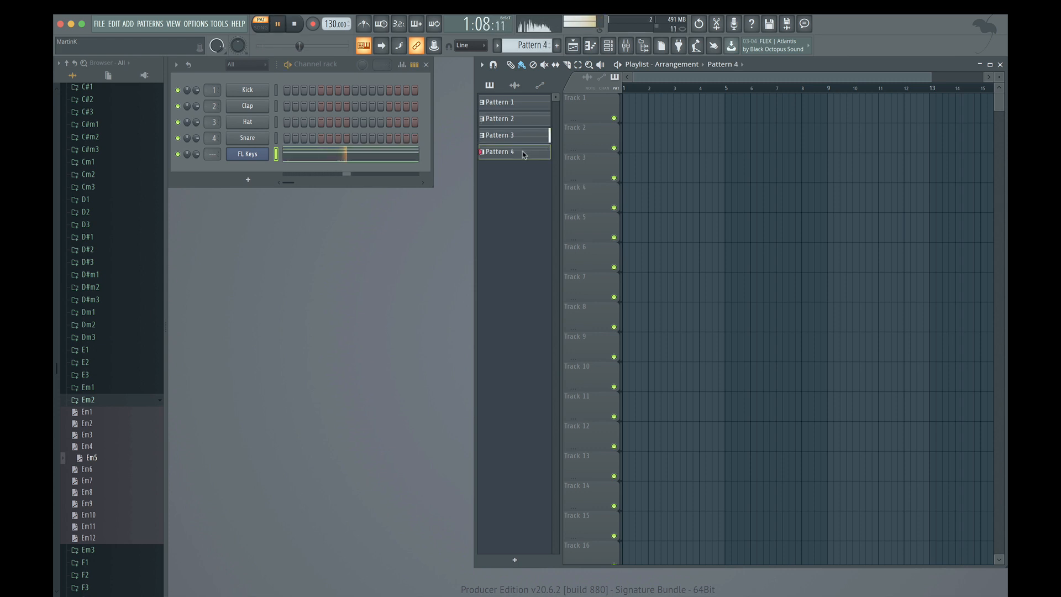
key("space")
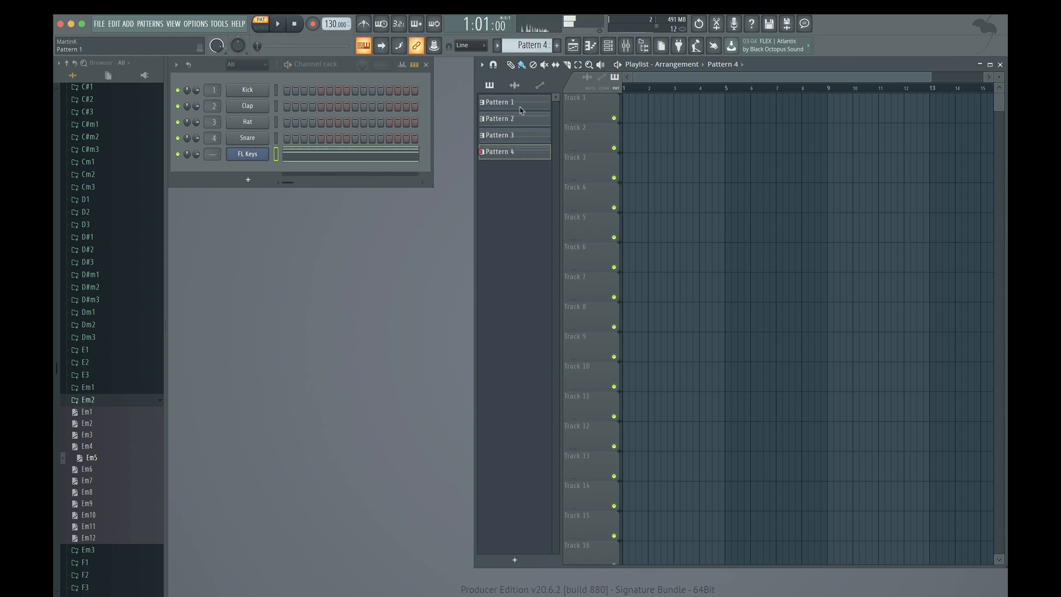
left_click(523, 104)
left_click(520, 122)
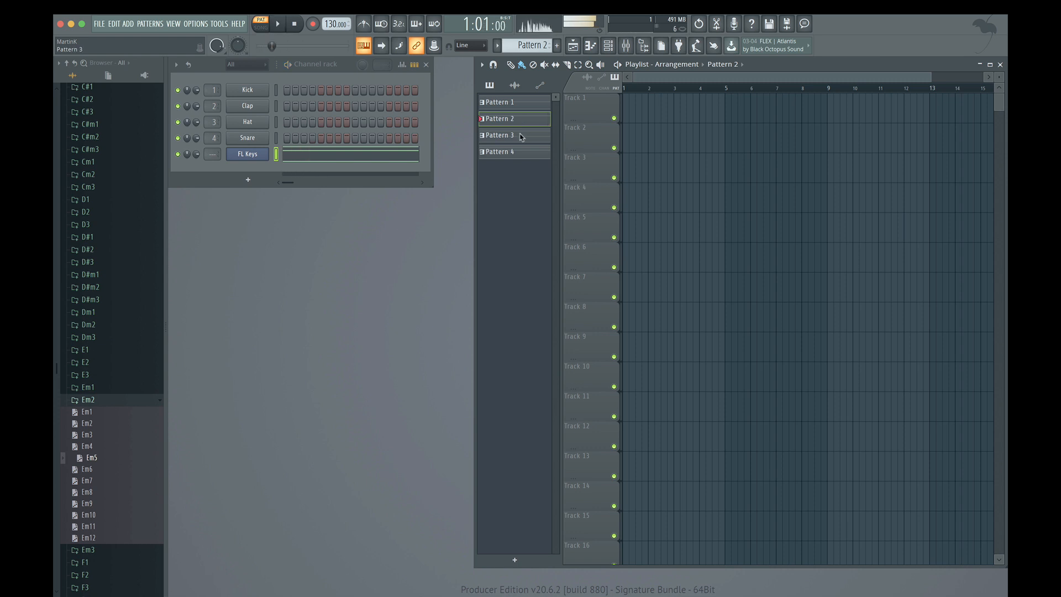
left_click(521, 136)
left_click(522, 151)
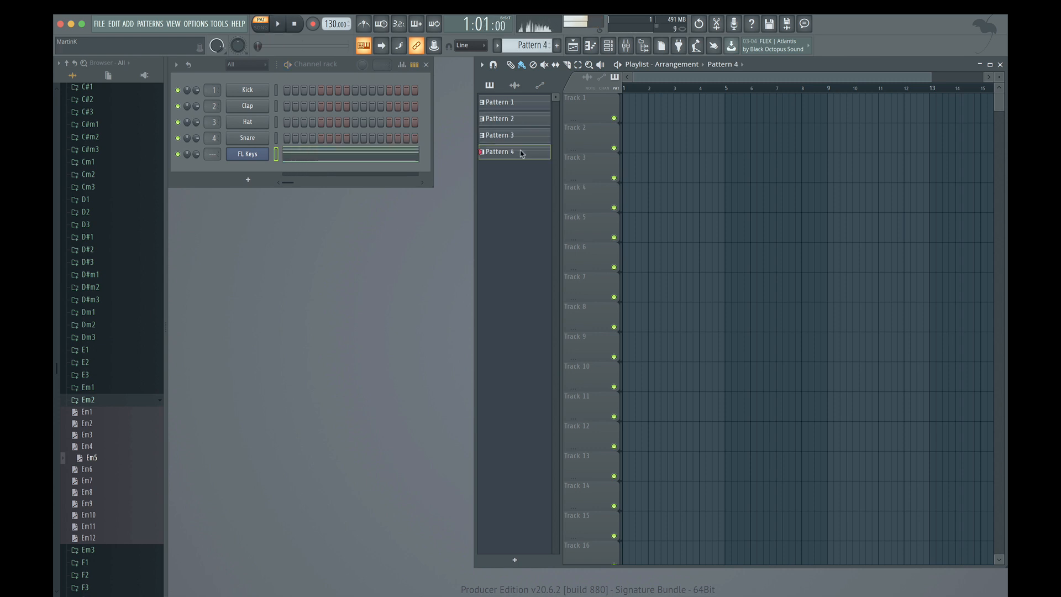
Try the Em6, Em7 and Em8 chords from the Em2 folder on FL Keys in Pattern 4, playing them back
left_click_drag(97, 468, 251, 154)
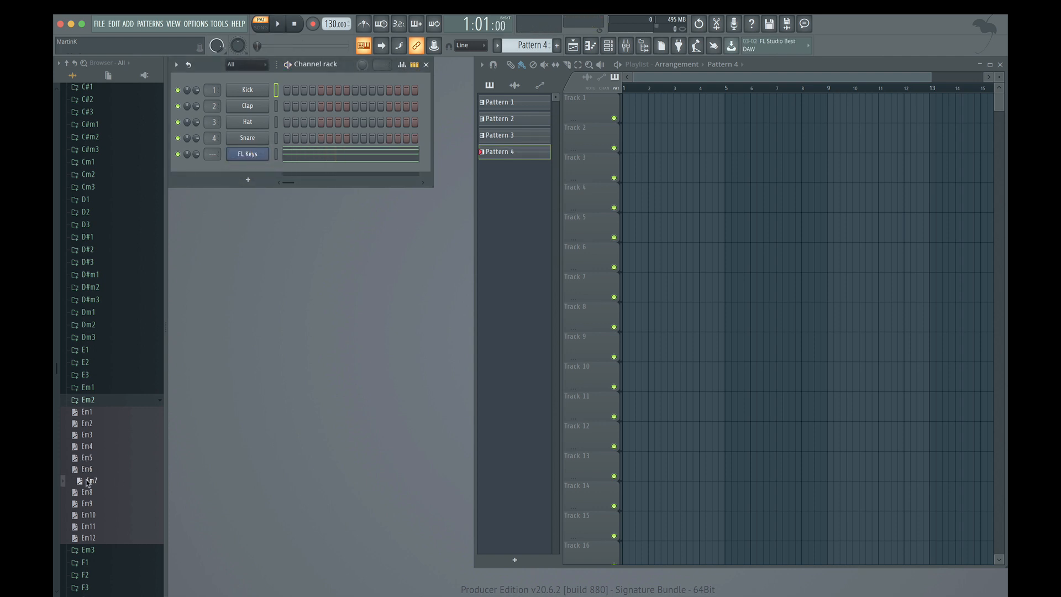
left_click_drag(88, 482, 252, 154)
key("space")
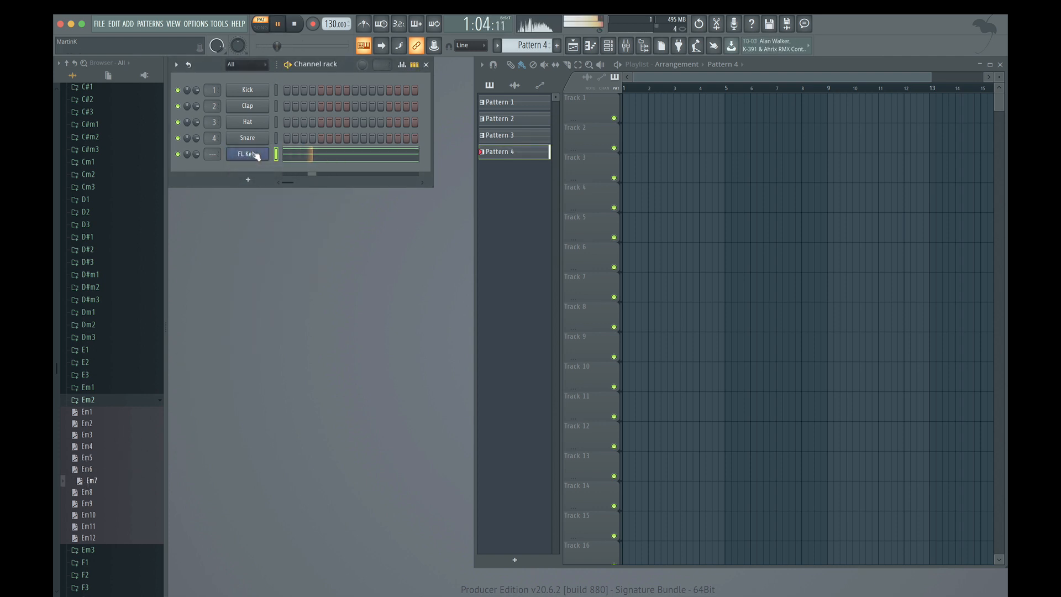
key("space")
left_click_drag(89, 492, 251, 154)
key("space")
key("space")
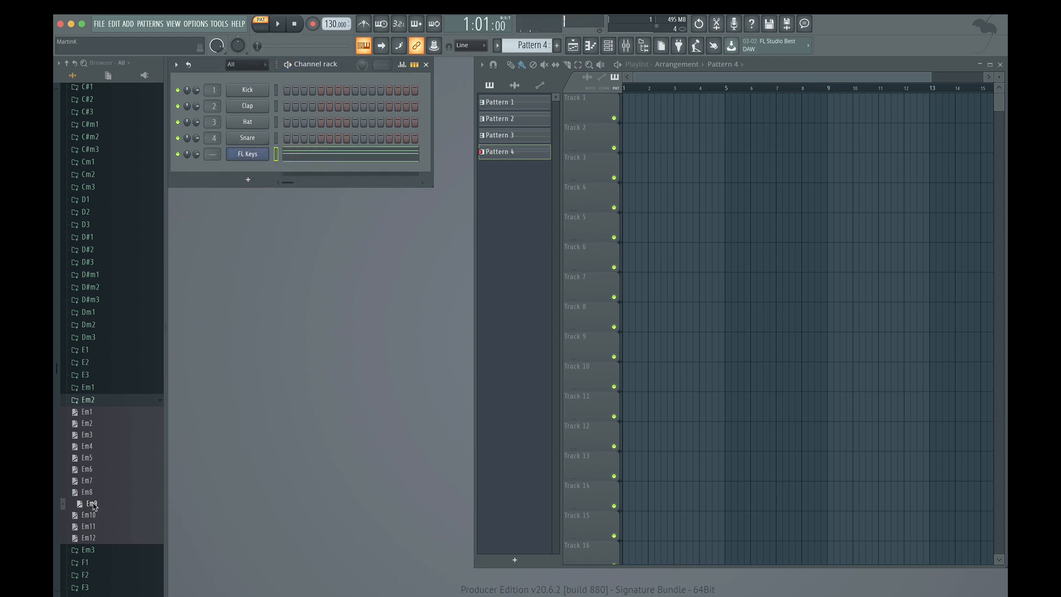
Try the Em9 and Em10 chords from the Em2 folder on FL Keys in Pattern 4, playing each one
left_click_drag(92, 504, 250, 154)
key("space")
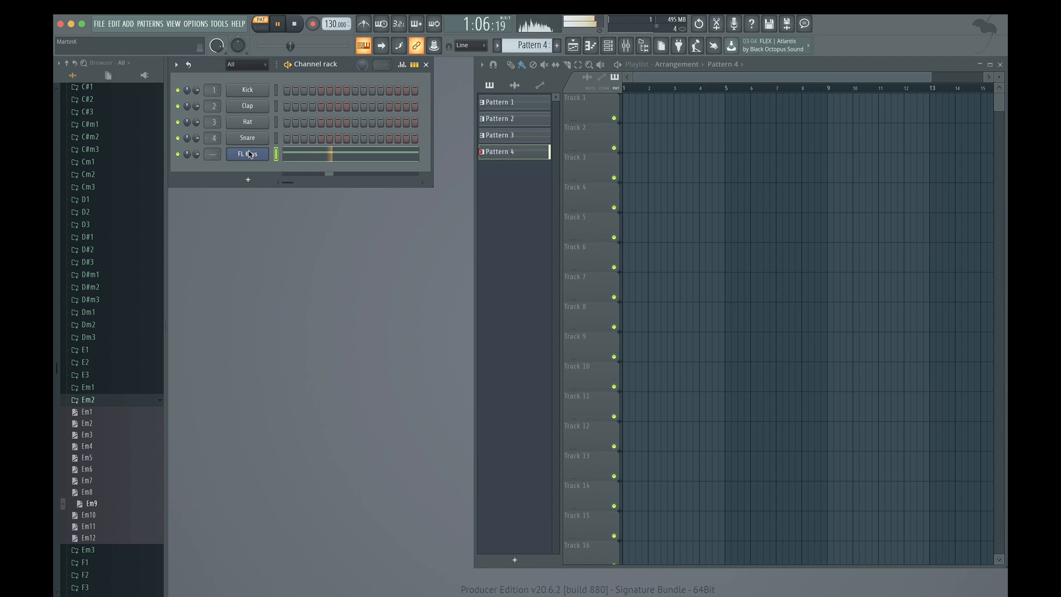
key("space")
left_click_drag(91, 515, 254, 155)
key("space")
key("space")
Try the Em11 and Em12 chords from the Em2 folder on FL Keys in Pattern 4, playing each one
left_click_drag(93, 526, 248, 156)
key("space")
key("space")
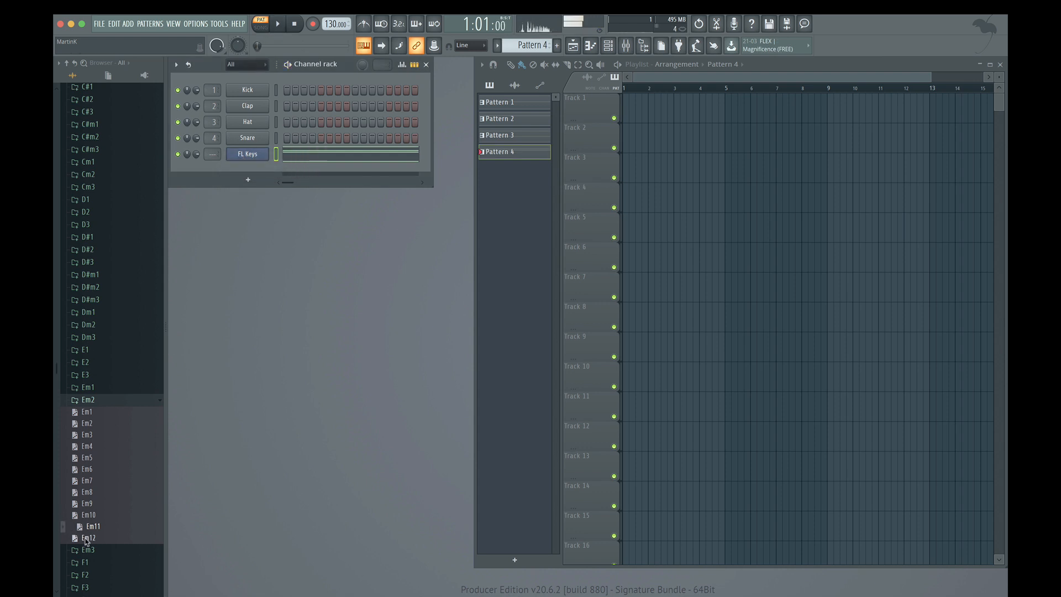
left_click_drag(87, 542, 249, 156)
key("space")
key("space")
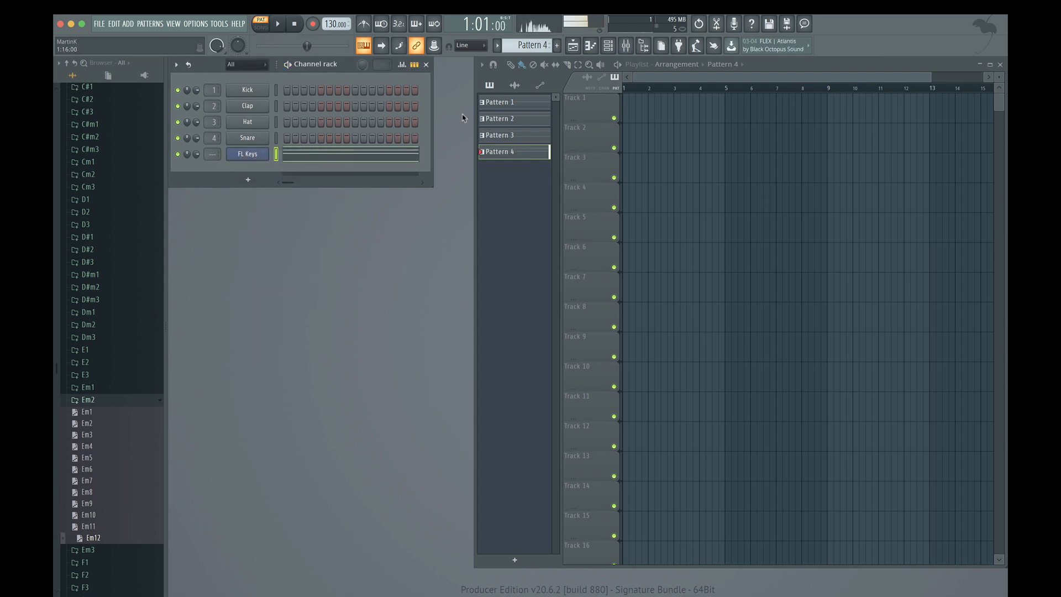
Play Patterns 1 to 4 in order to judge the progression with the Em12 chord in Pattern 4
left_click(509, 102)
key("space")
left_click(509, 118)
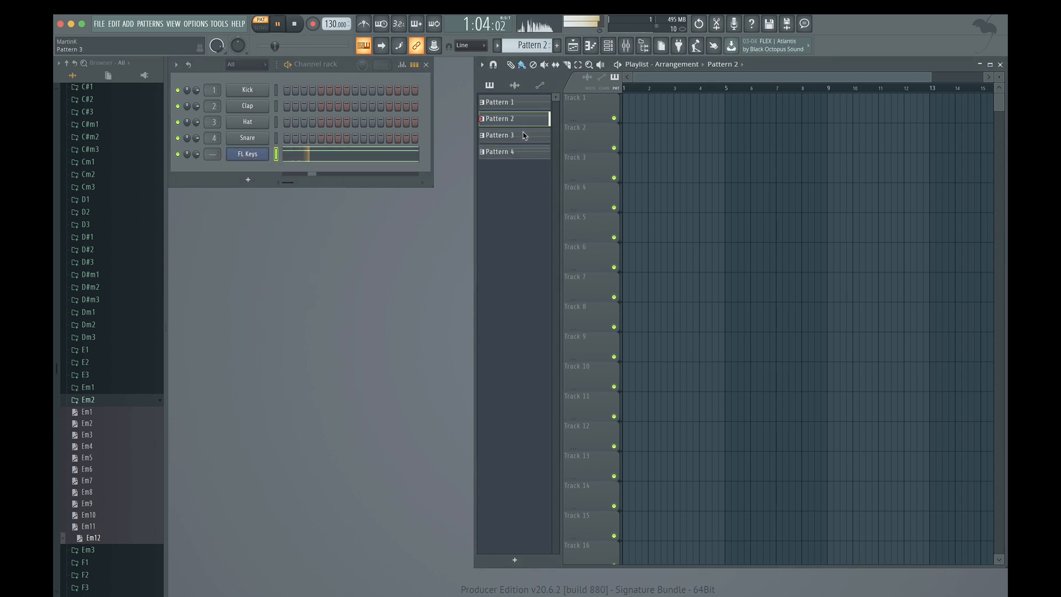
left_click(525, 135)
left_click(525, 151)
key("space")
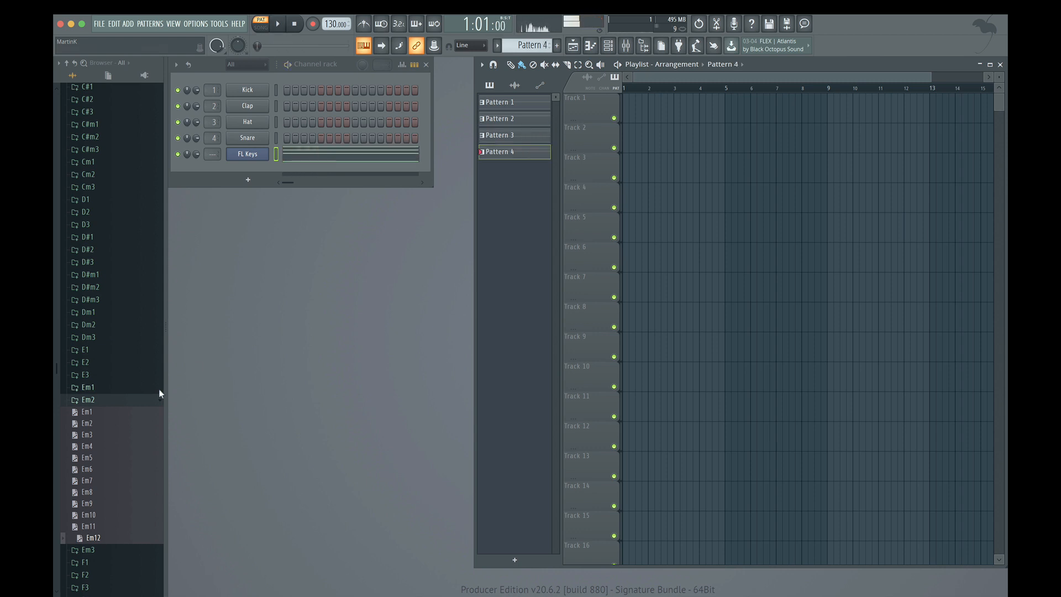
Try the Em4 and Em5 chords from the Em3 folder on FL Keys in Pattern 4, playing each one
left_click(93, 400)
left_click(94, 412)
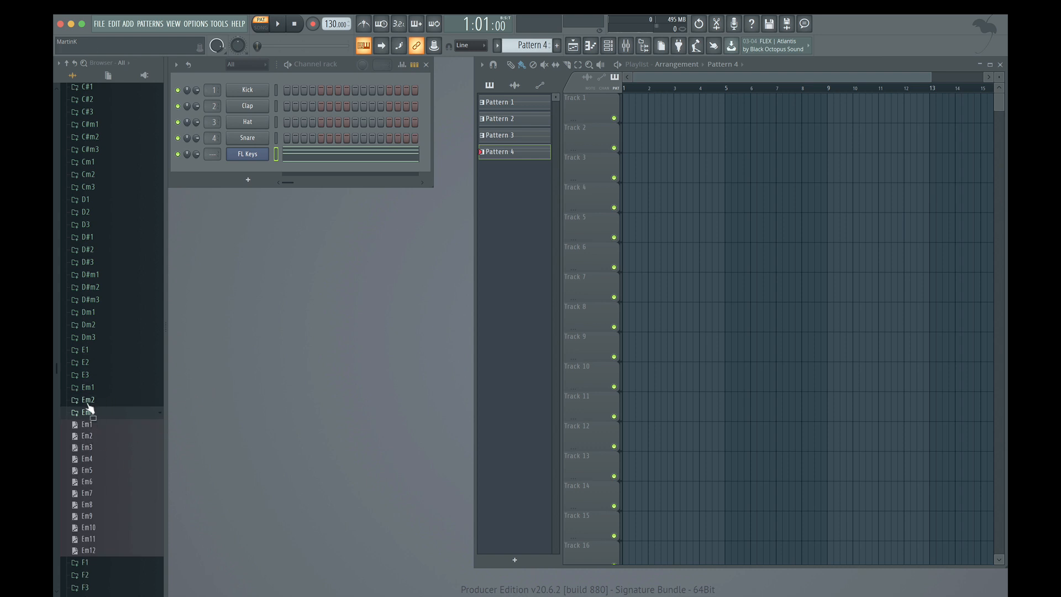
left_click(100, 464)
left_click_drag(95, 462, 255, 161)
key("space")
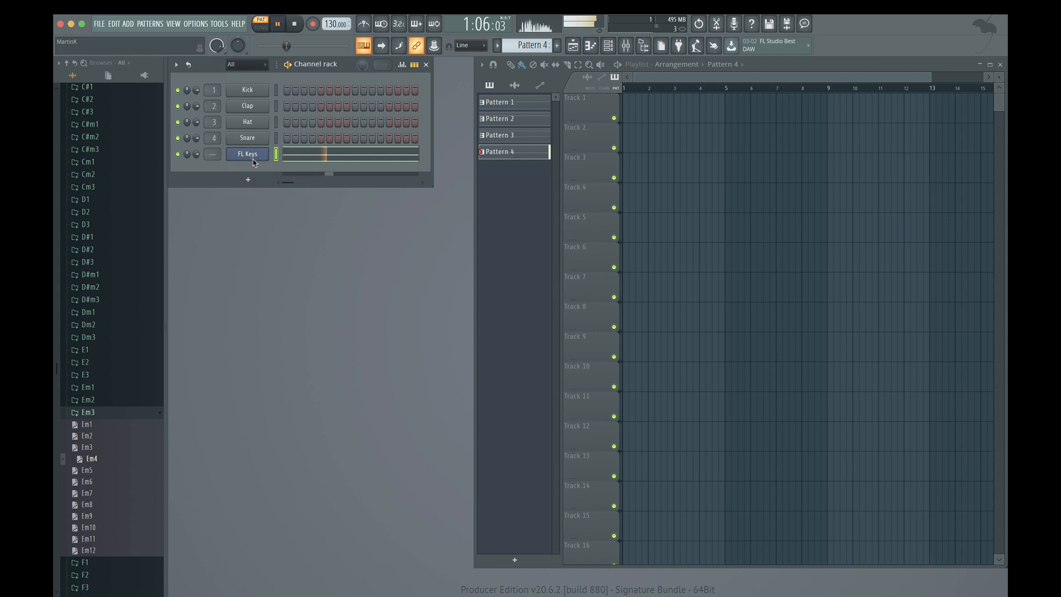
key("space")
left_click_drag(91, 470, 243, 156)
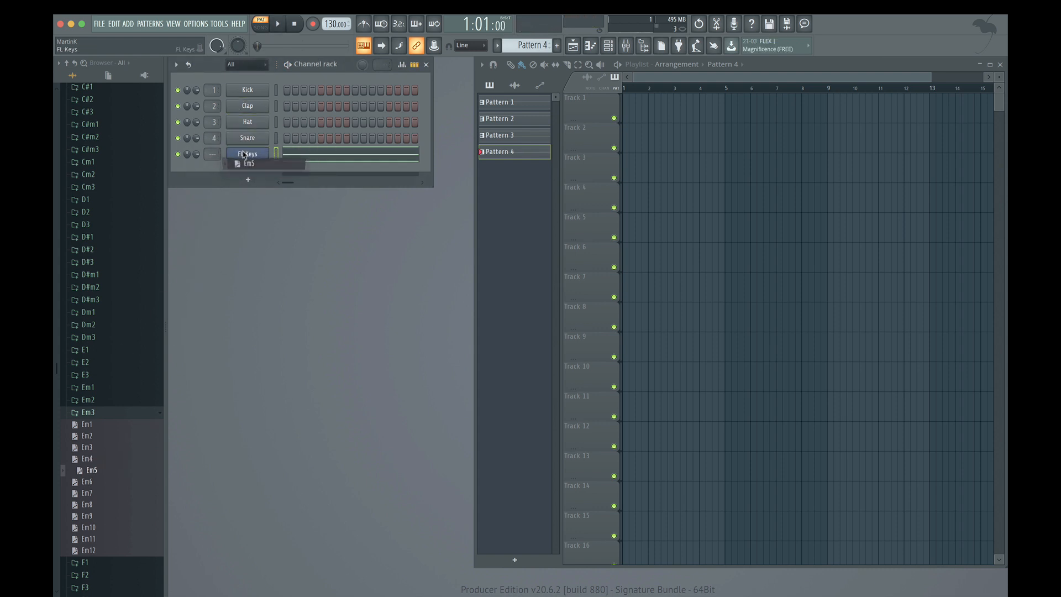
key("space")
key("space")
Play Patterns 1 to 4 in order to judge the progression with the Em3 folder's Em5 chord in Pattern 4
left_click(520, 105)
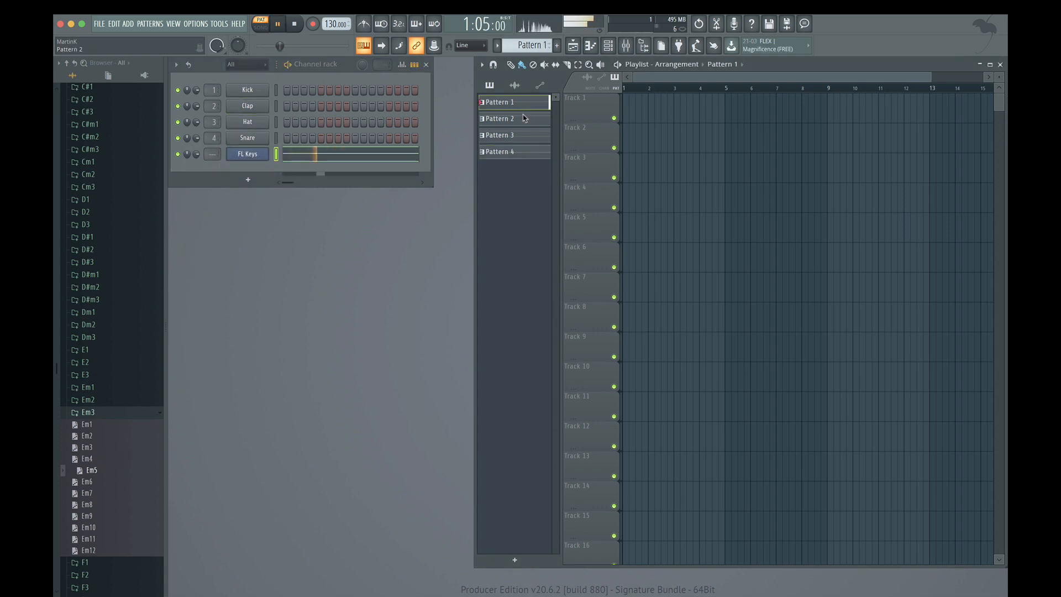
left_click(518, 120)
left_click(519, 137)
left_click(521, 155)
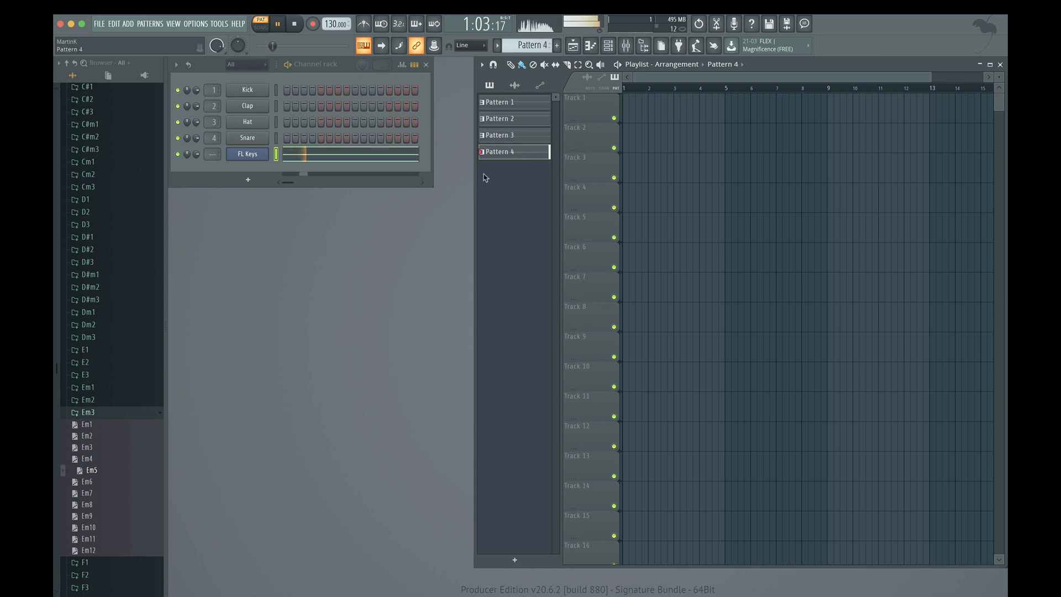
Load the Em12 chord from the Em3 folder onto FL Keys in Pattern 4 and play it
left_click_drag(91, 550, 246, 157)
key("space")
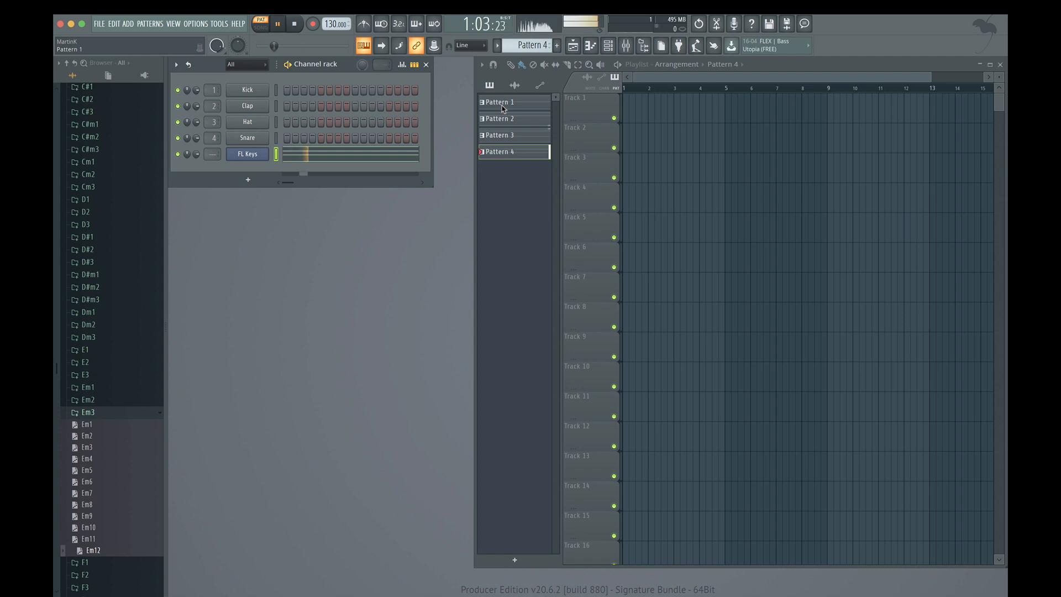
key("space")
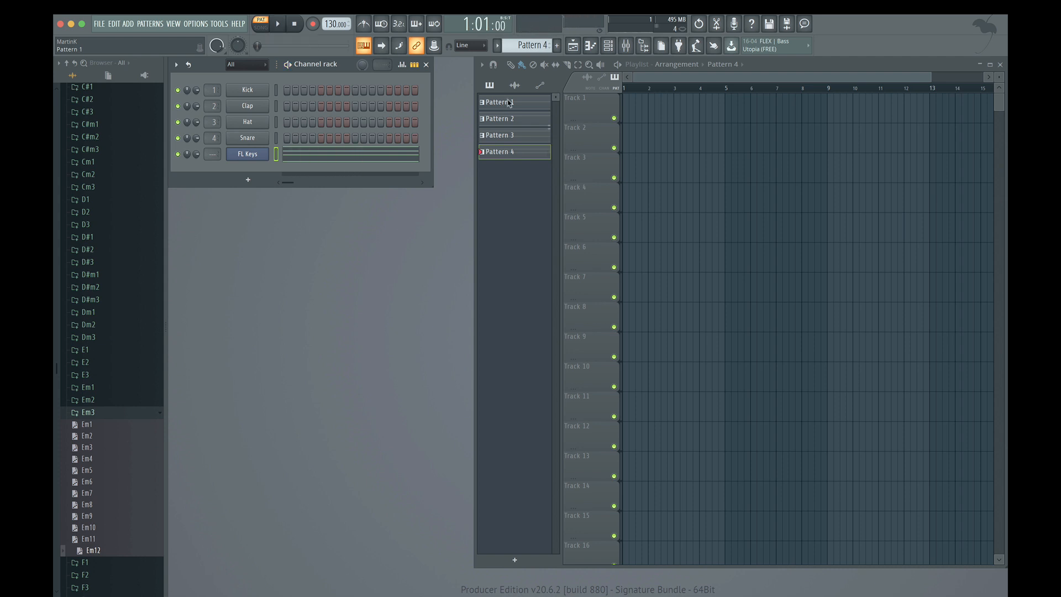
Play Patterns 1 to 4 in order to judge the progression with the Em3 folder's Em12 chord in Pattern 4
left_click(509, 103)
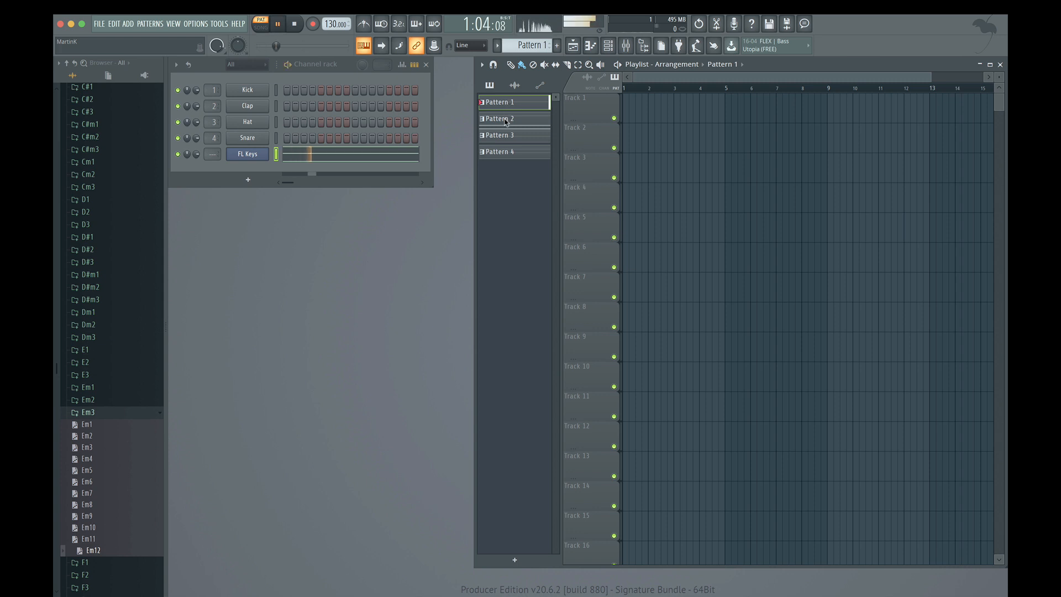
left_click(504, 119)
left_click(499, 136)
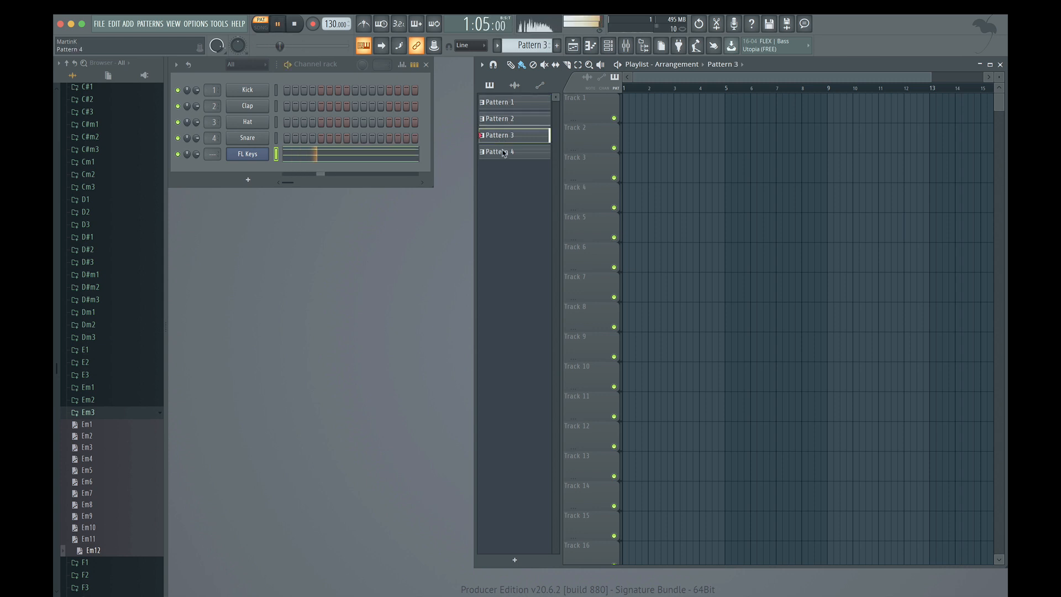
left_click(503, 153)
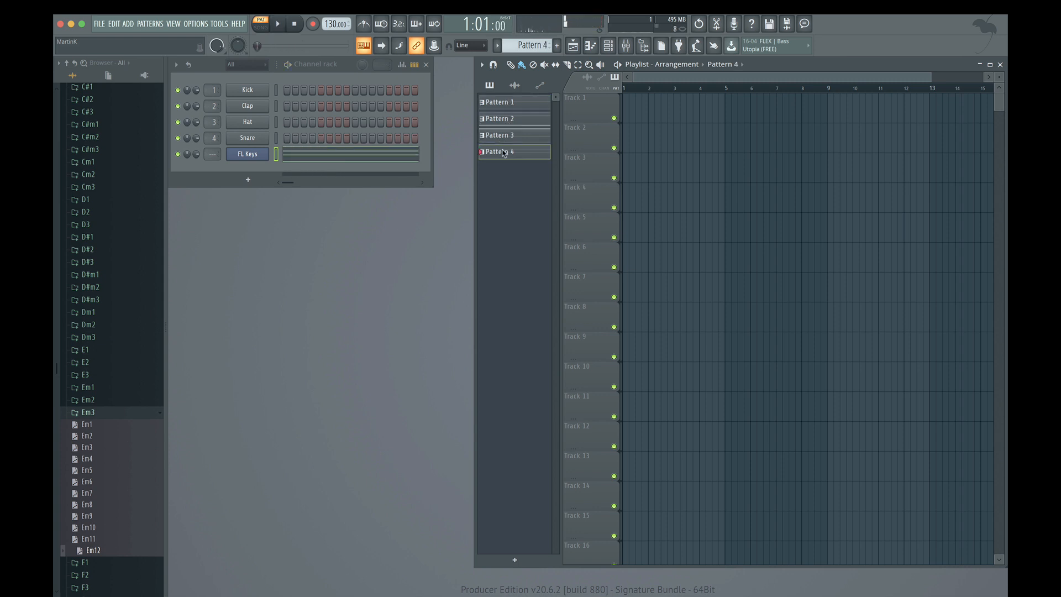
Place Patterns 1 to 4 one after another on playlist Track 1, one per bar from bar 1 to bar 4
left_click(500, 102)
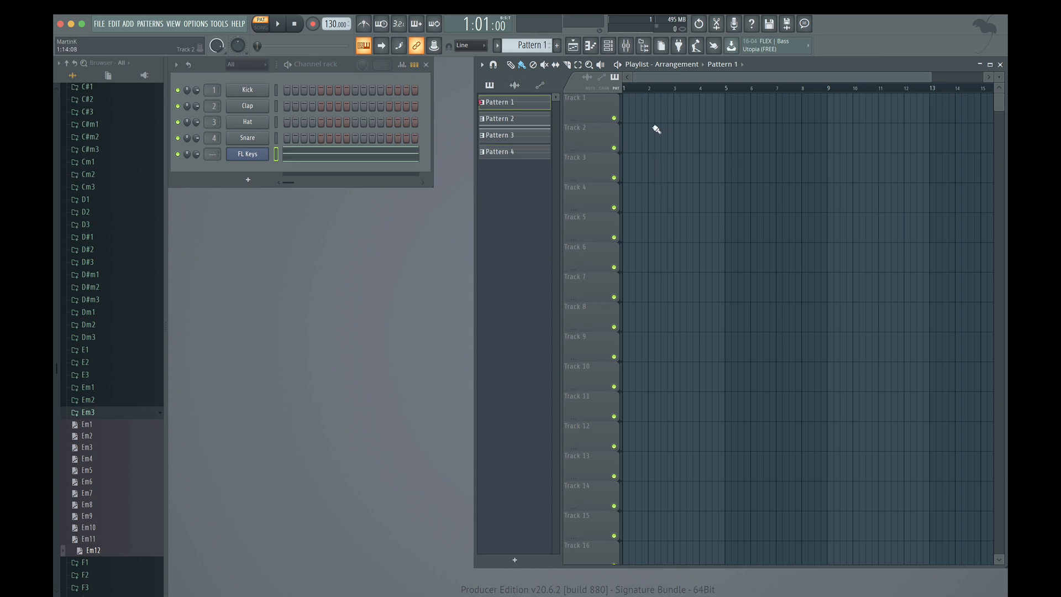
left_click(624, 112)
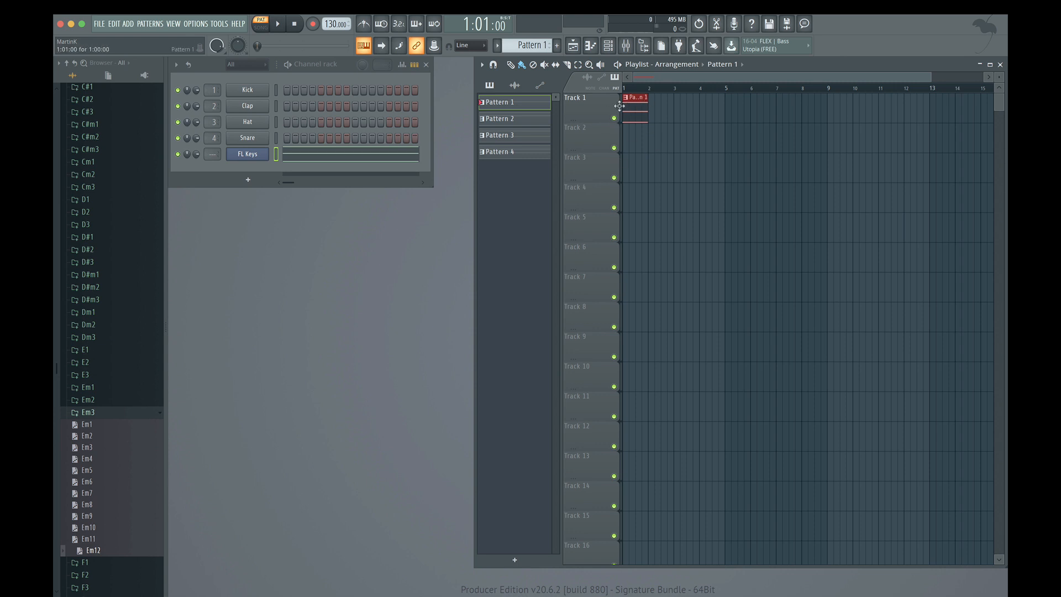
left_click(509, 118)
left_click(653, 101)
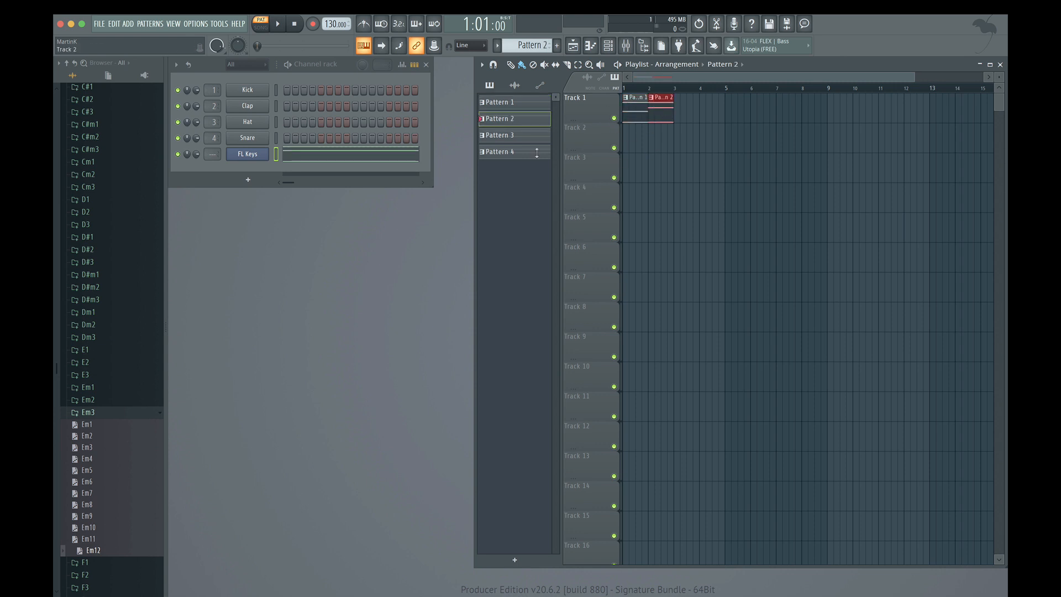
left_click(500, 135)
left_click(681, 106)
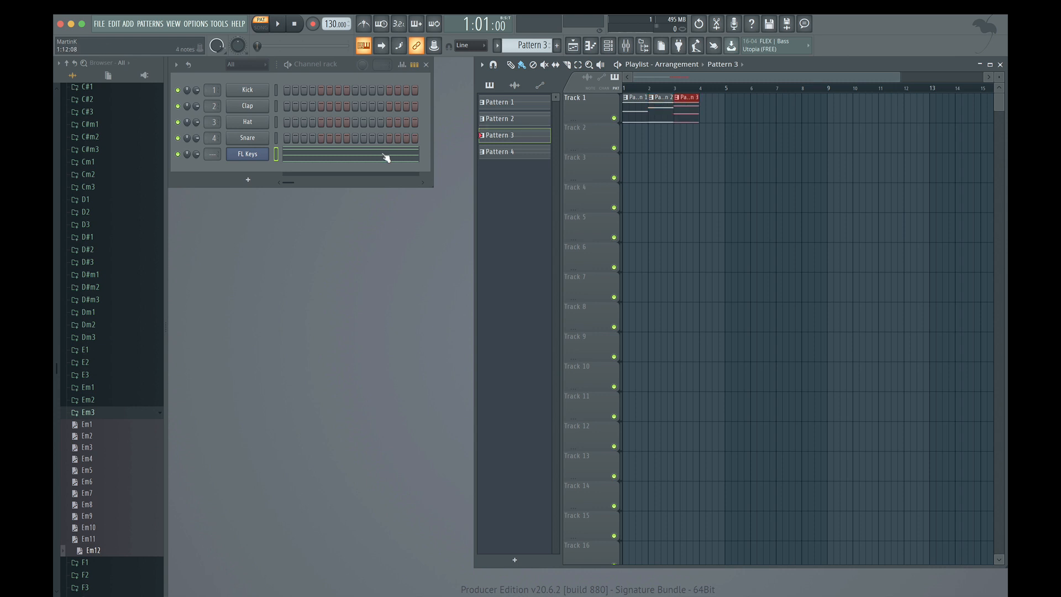
left_click(520, 152)
left_click(707, 111)
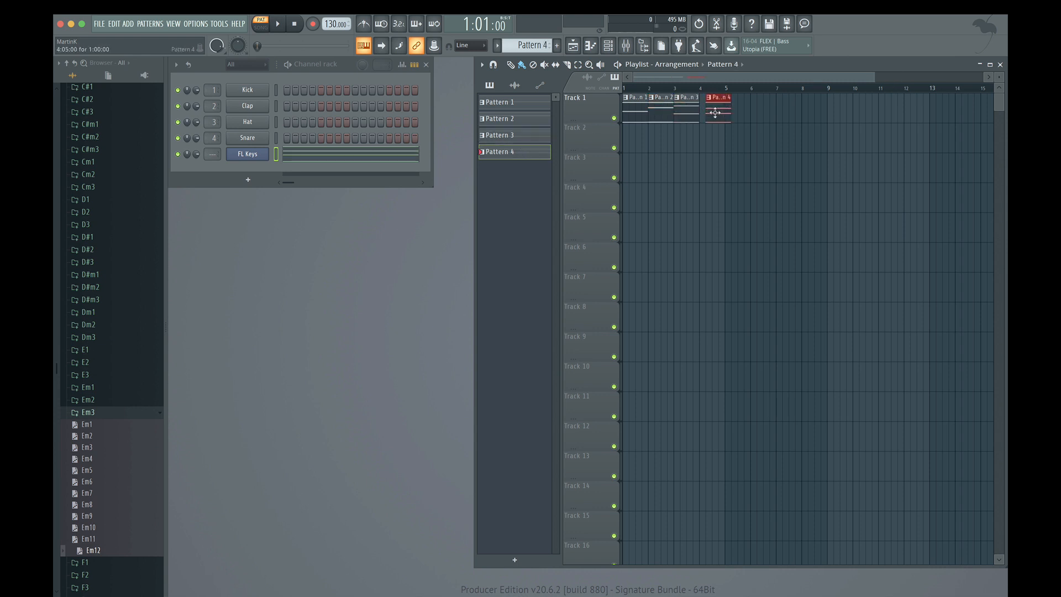
Switch playback to song mode and play the four-bar arrangement
left_click(260, 24)
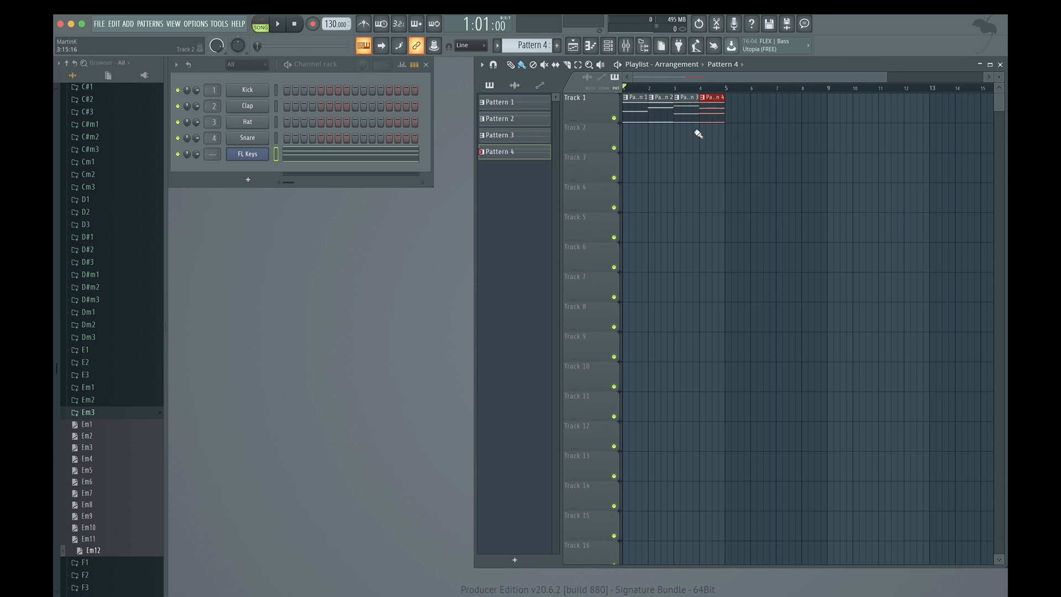
key("space")
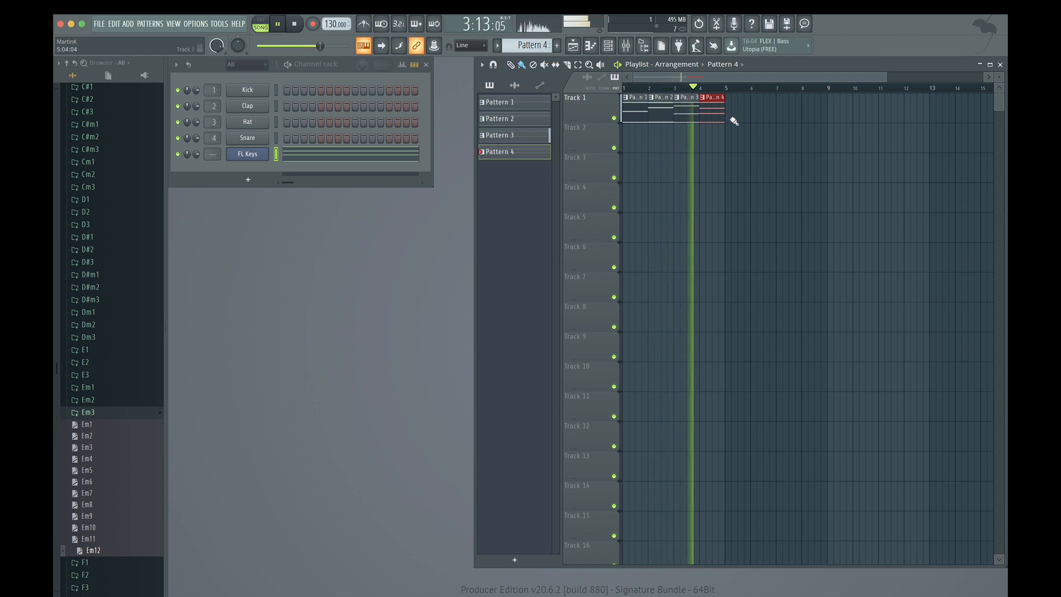
key("space")
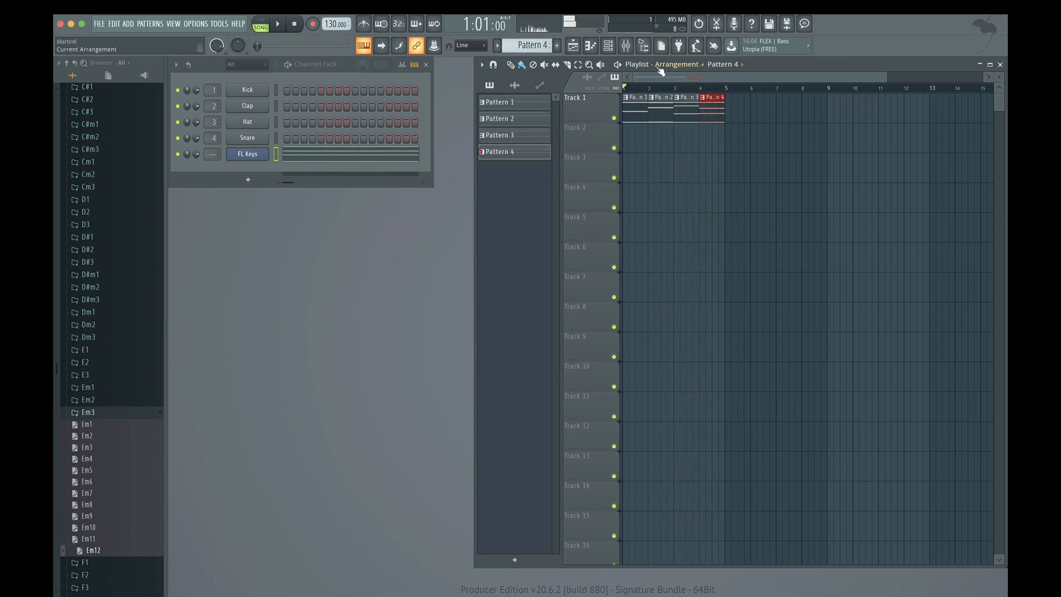
Merge the four pattern clips on playlist Track 1 into a single pattern clip
left_click(482, 65)
mouse_move(492, 78)
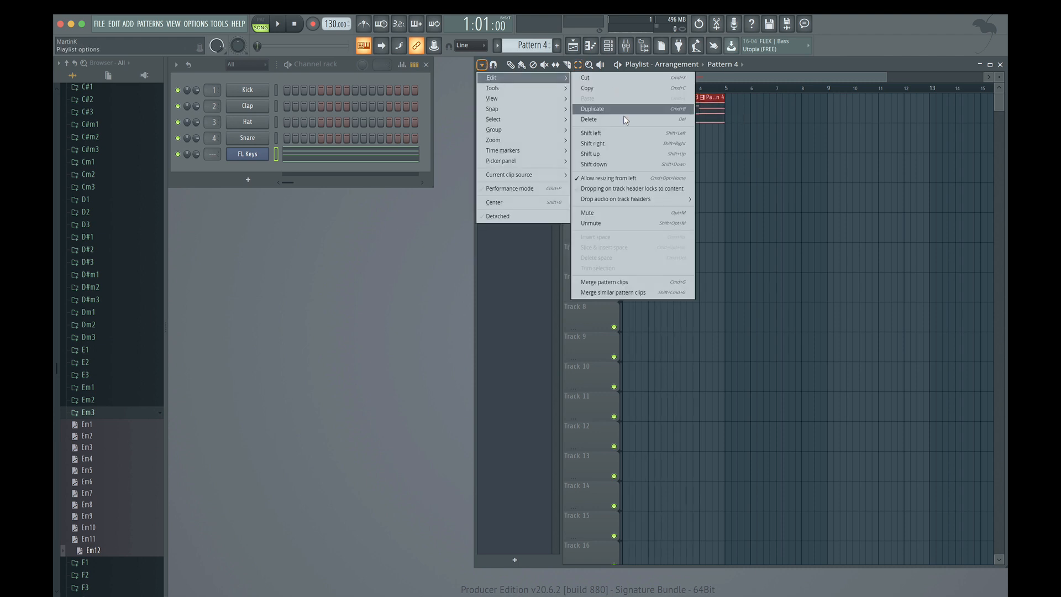
left_click(627, 283)
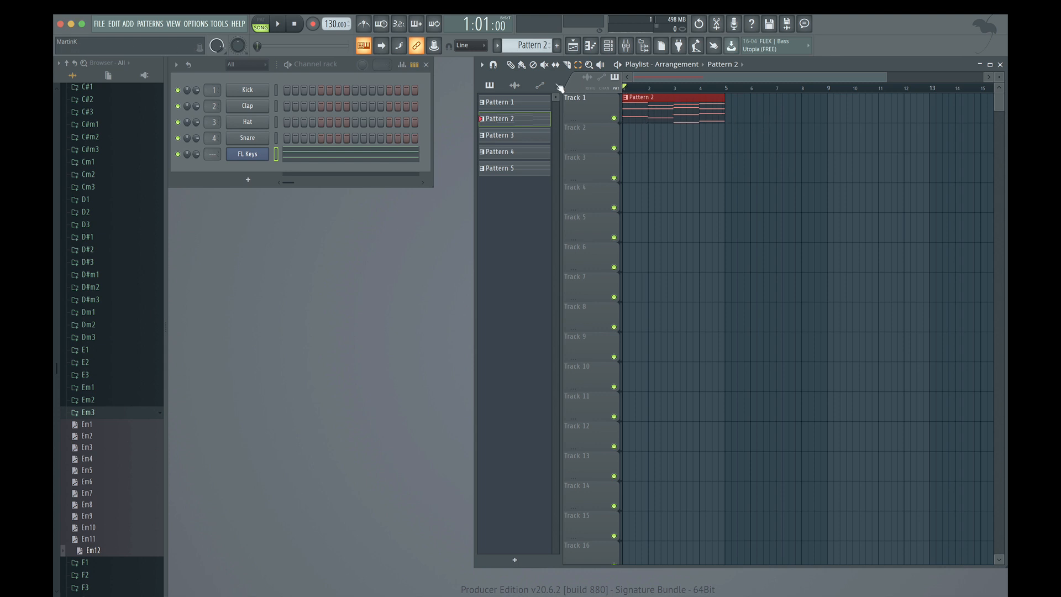
Delete the four original single-chord patterns, keeping only the merged pattern
right_click(500, 100)
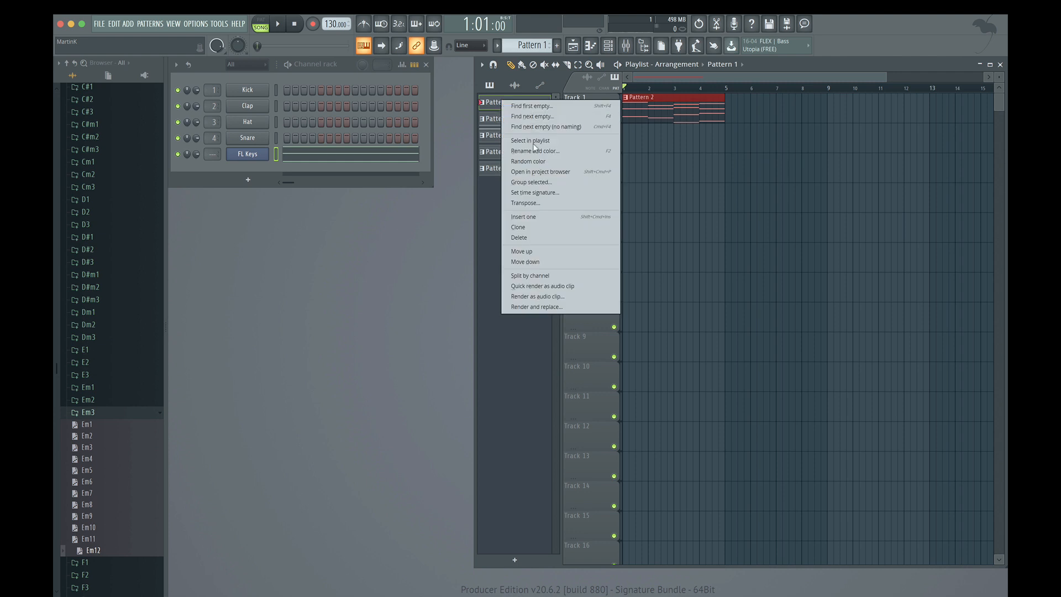
left_click(517, 237)
left_click(578, 338)
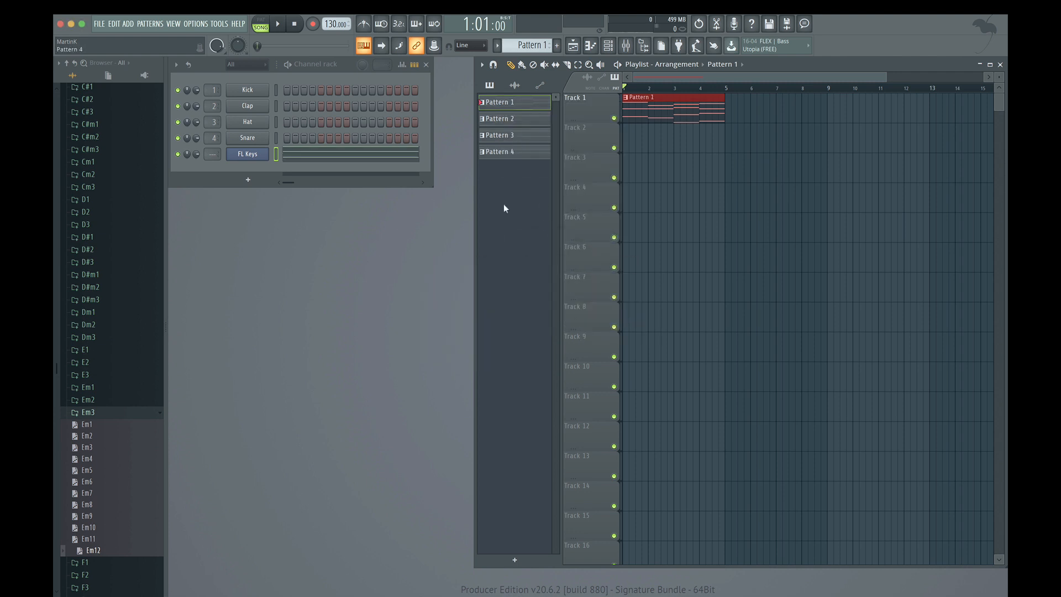
left_click(519, 119)
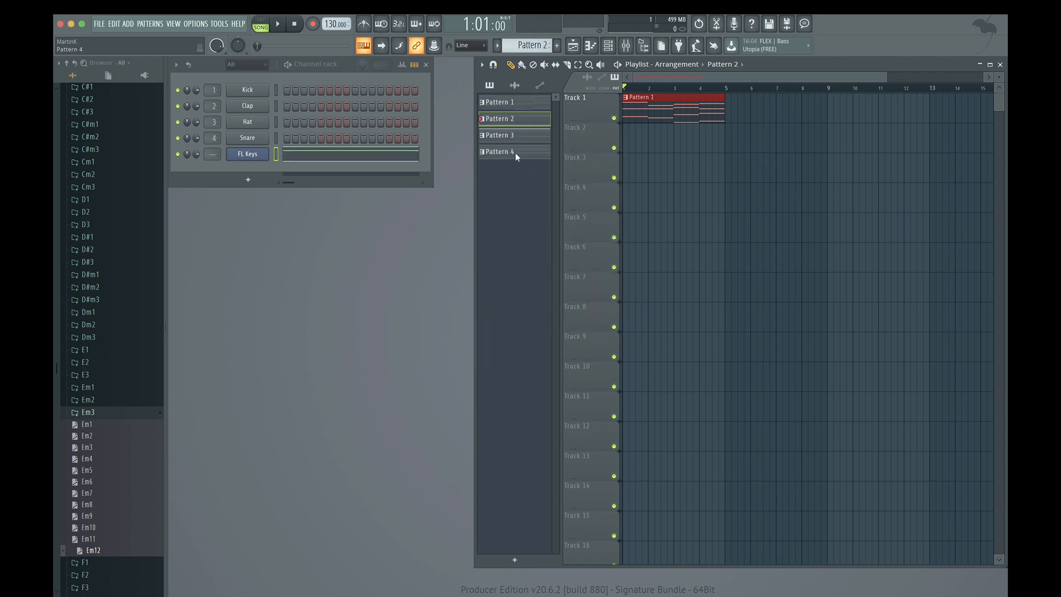
right_click(515, 152)
left_click(552, 292)
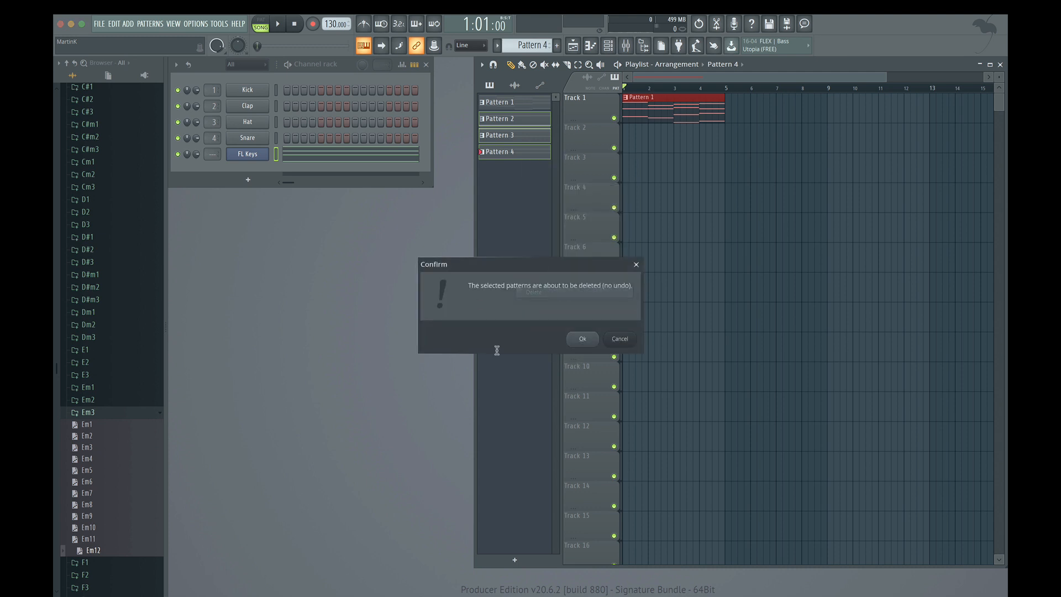
left_click(579, 339)
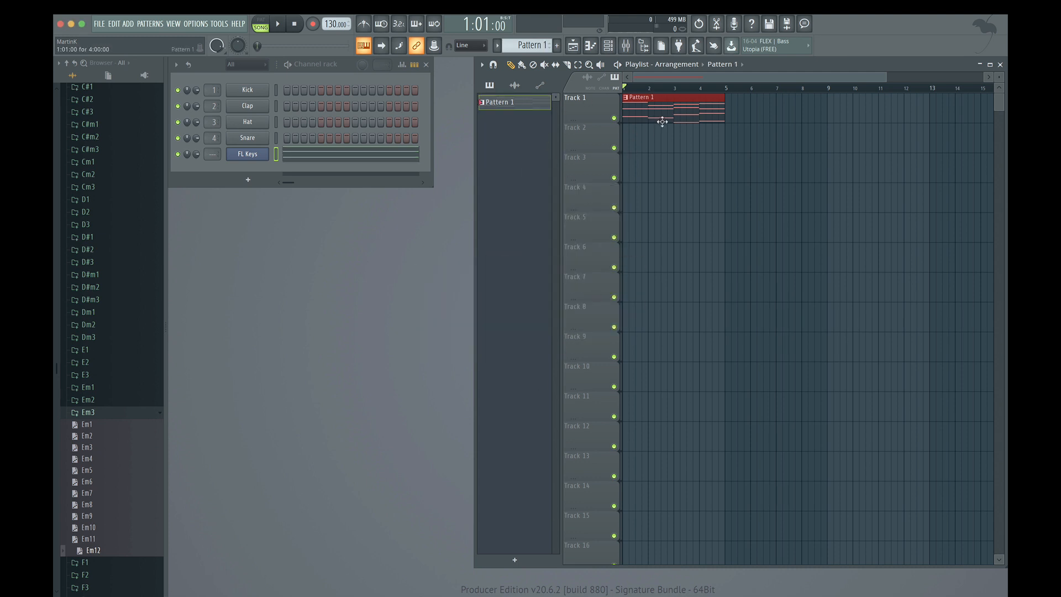
Play the merged Pattern 1 clip and examine its chord notes in the FL Keys piano roll
key("space")
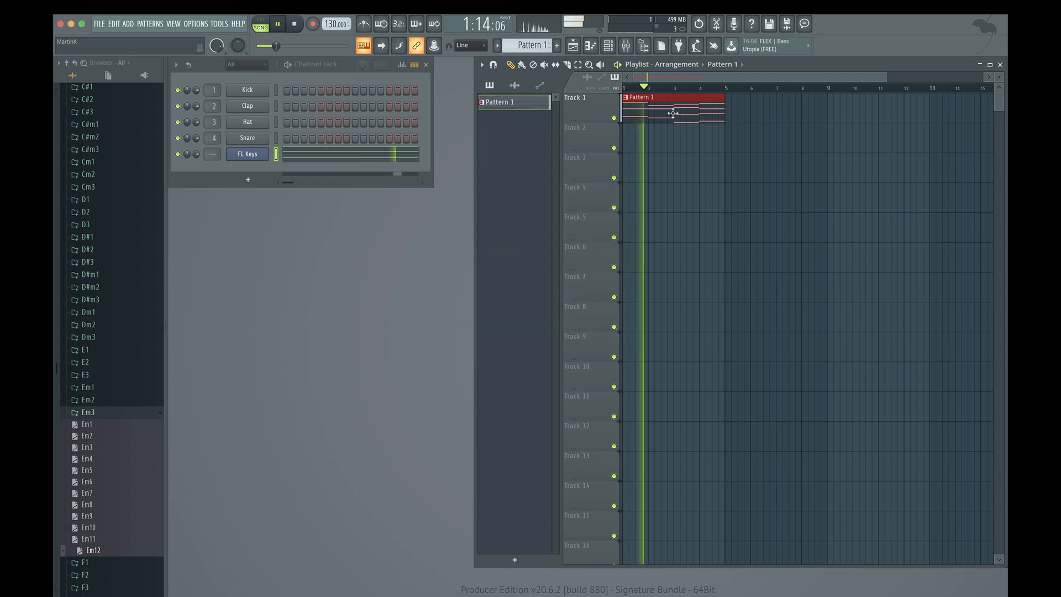
key("space")
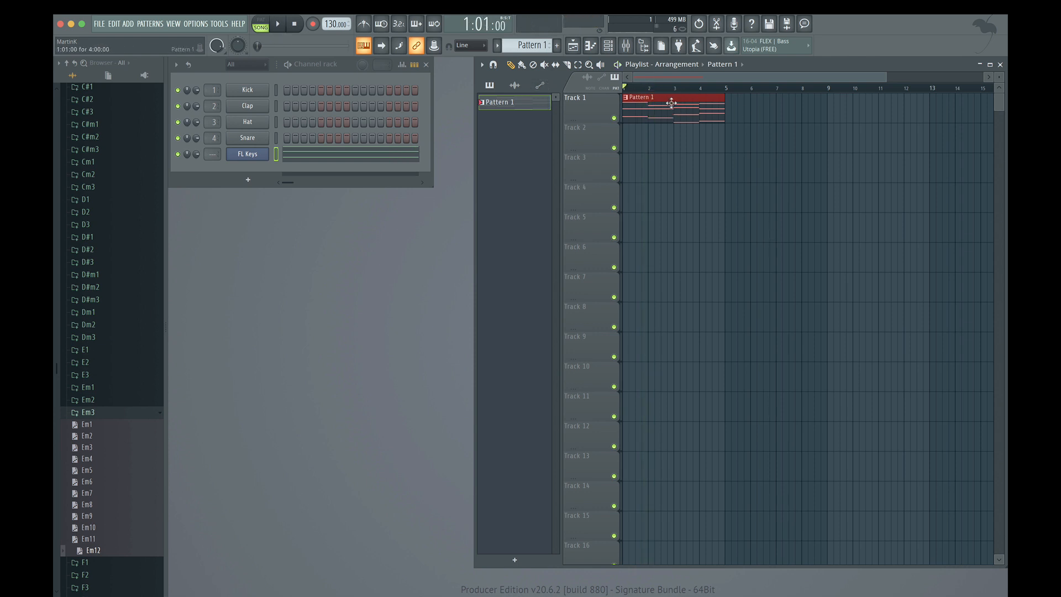
double_click(671, 103)
left_click_drag(519, 127, 518, 106)
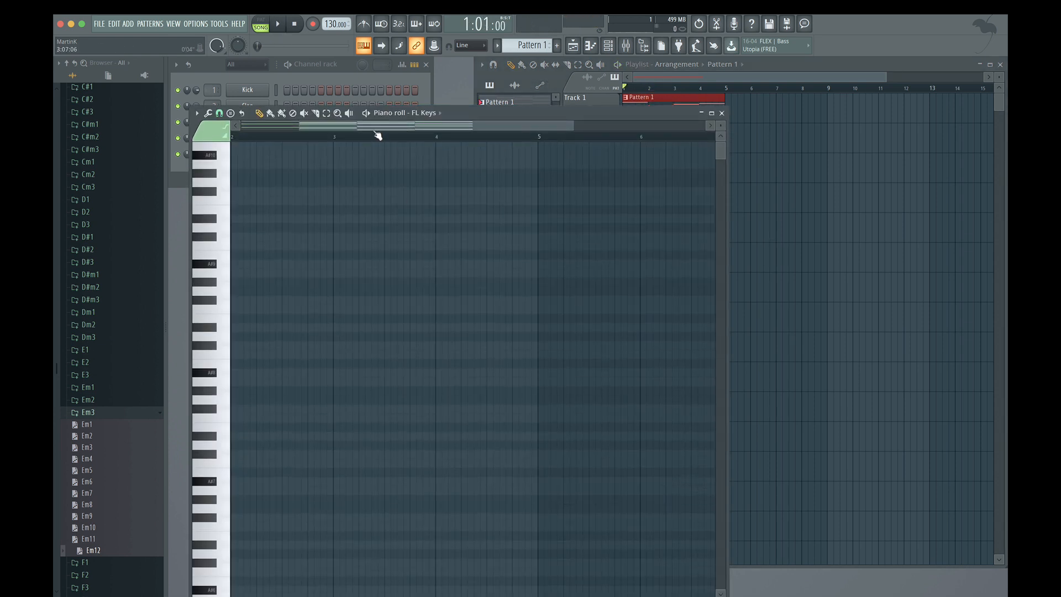
left_click_drag(383, 126, 275, 124)
scroll(550, 336, "down", 14)
scroll(505, 330, "up", 3)
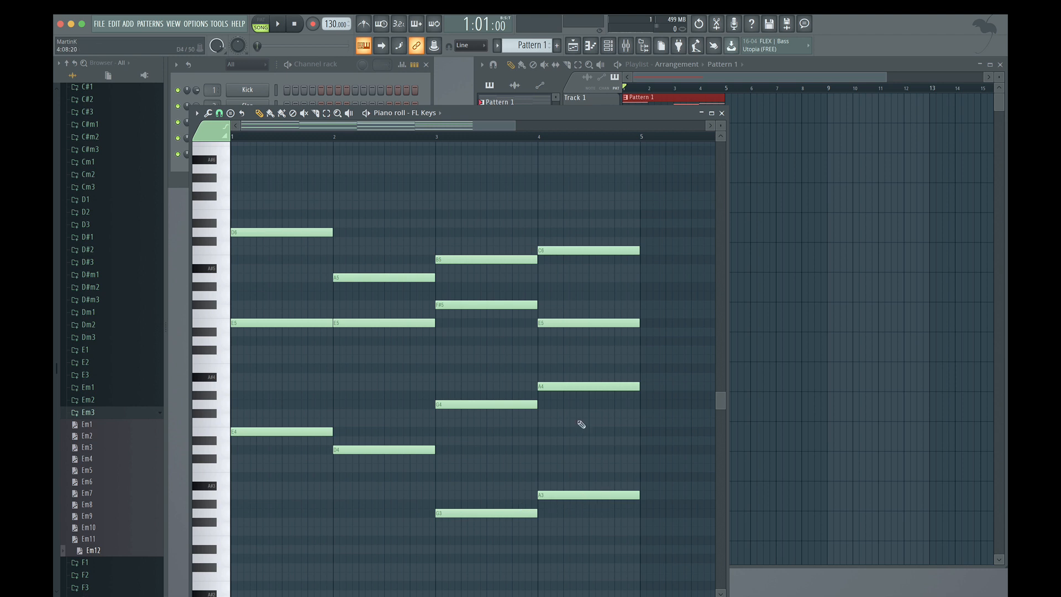
scroll(473, 350, "up", 5)
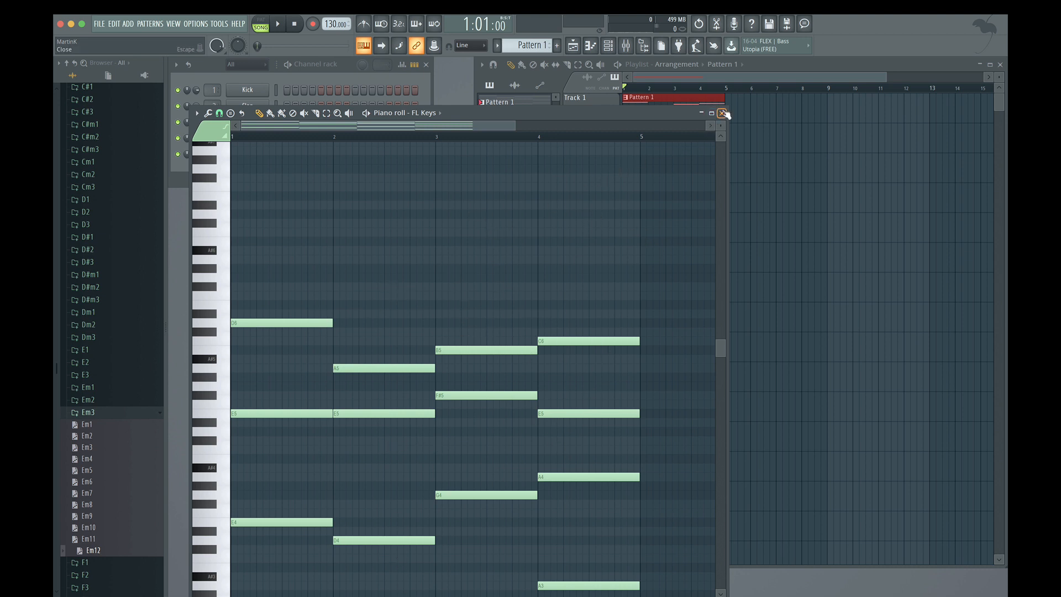
left_click(723, 113)
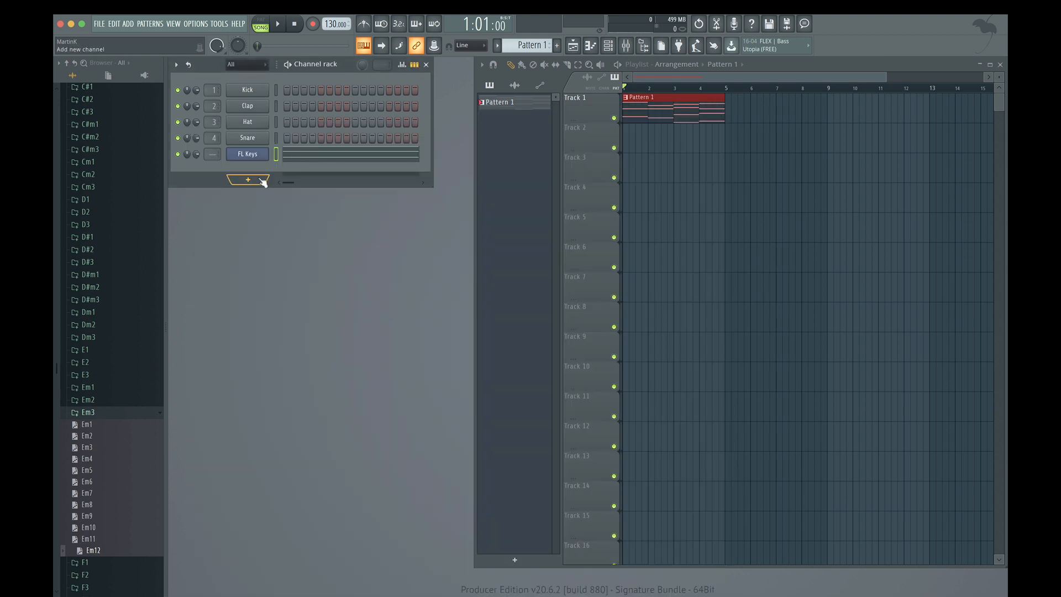
Add a Sytrus synth channel to the channel rack and move its window clear of the rack
left_click(259, 180)
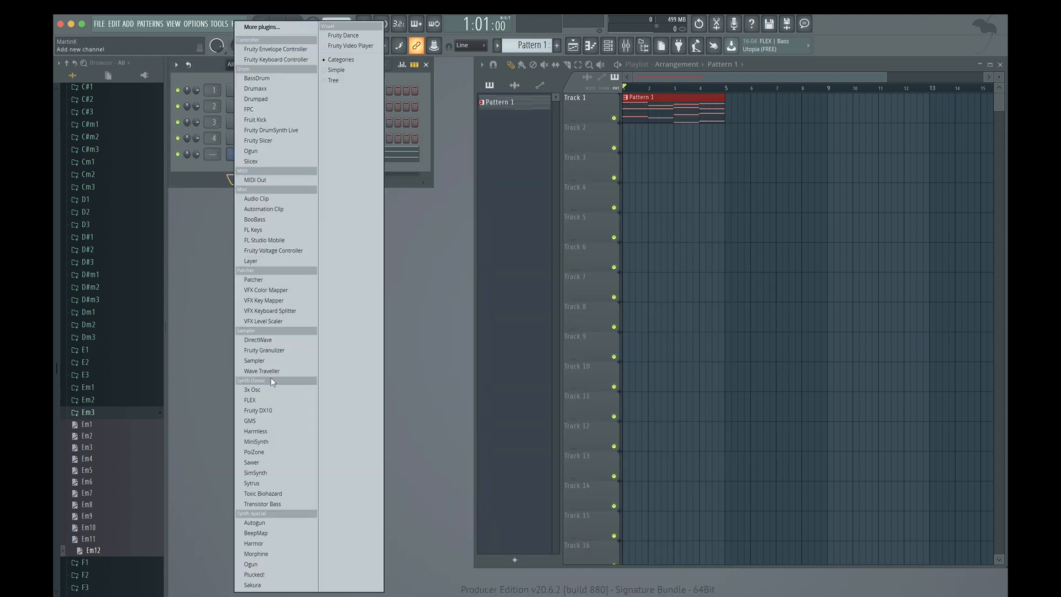
left_click(258, 482)
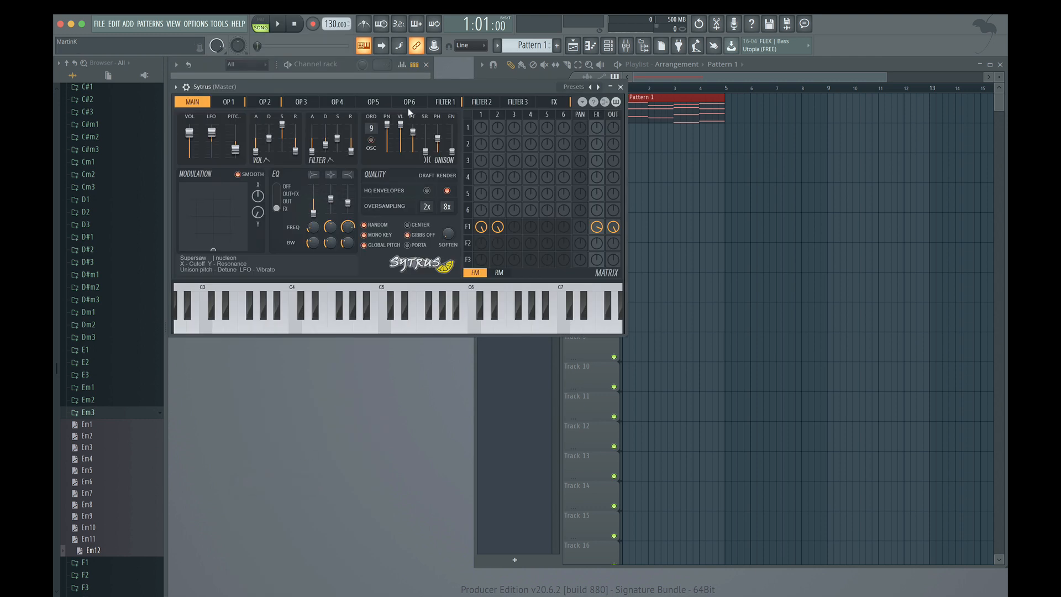
left_click_drag(383, 87, 518, 163)
Audition the Plucked presets Bidonville, Classic and Double in Sytrus
left_click(726, 162)
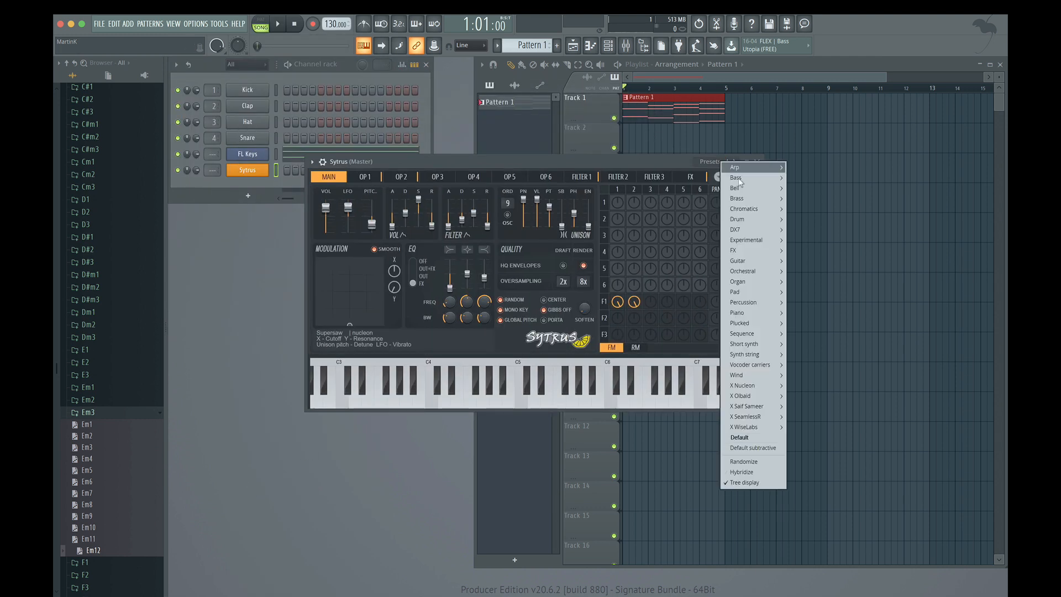
mouse_move(764, 284)
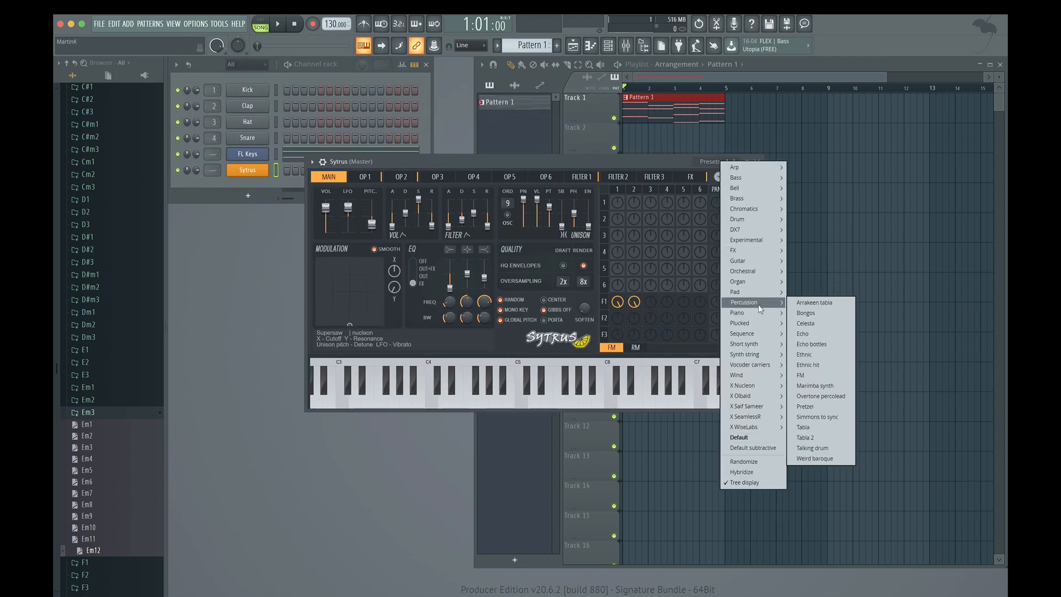
mouse_move(757, 322)
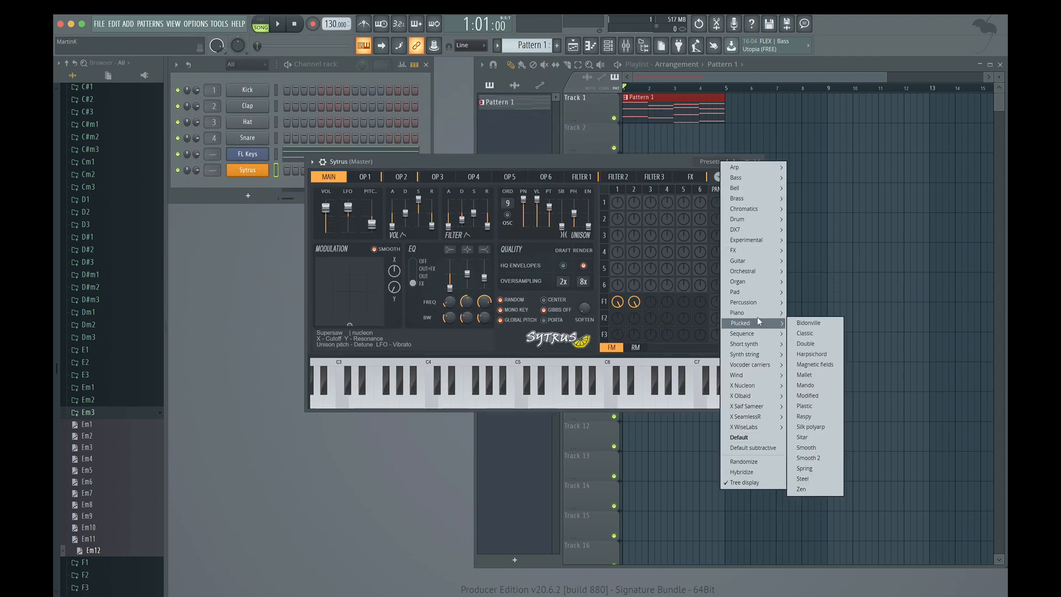
left_click(813, 323)
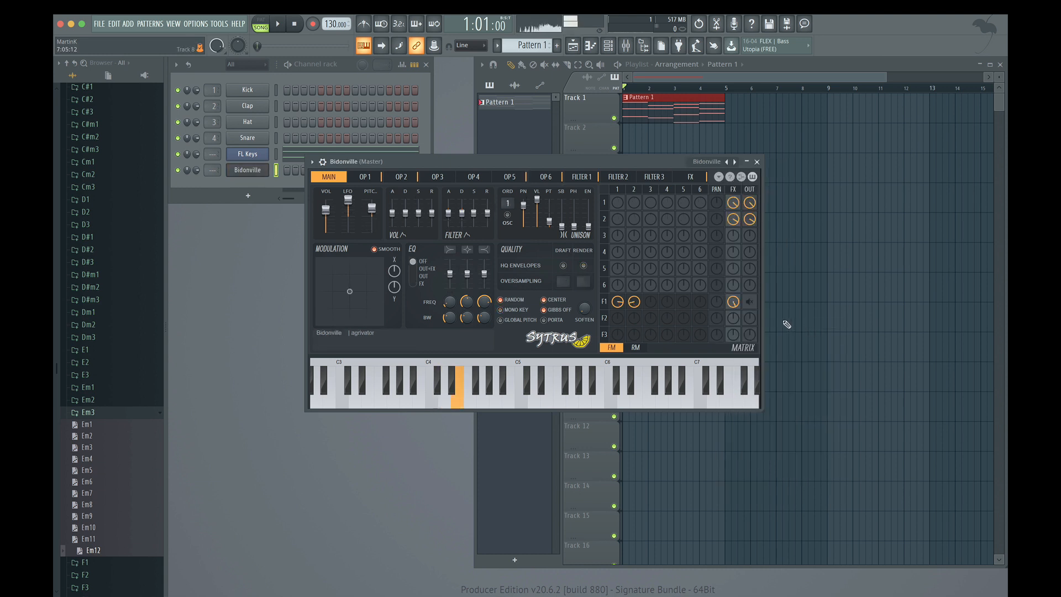
left_click(735, 162)
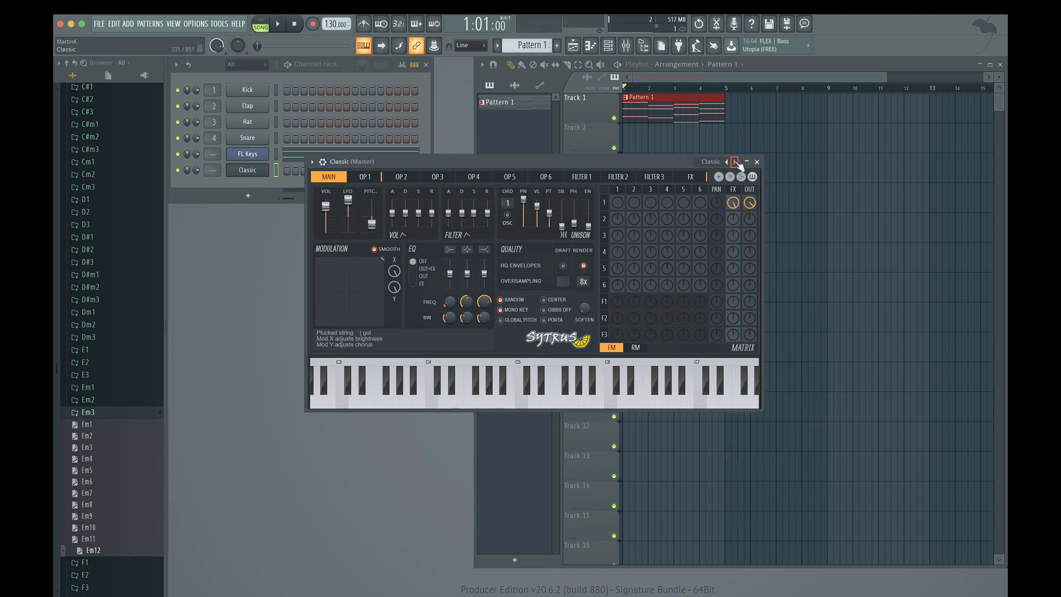
left_click(735, 162)
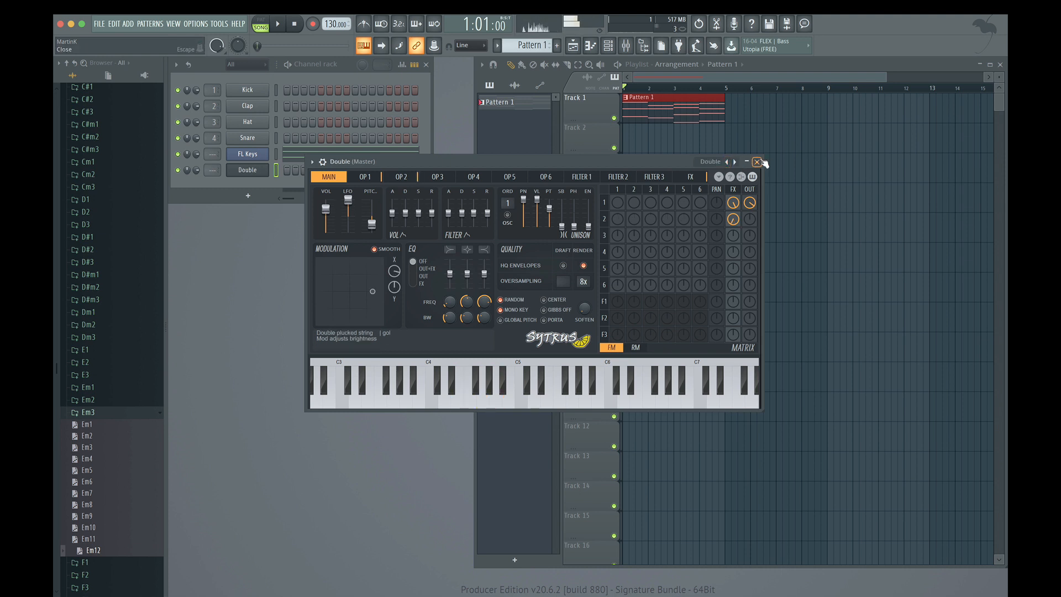
Load the Short synth preset Moogish in Sytrus and close the synth window
left_click(712, 160)
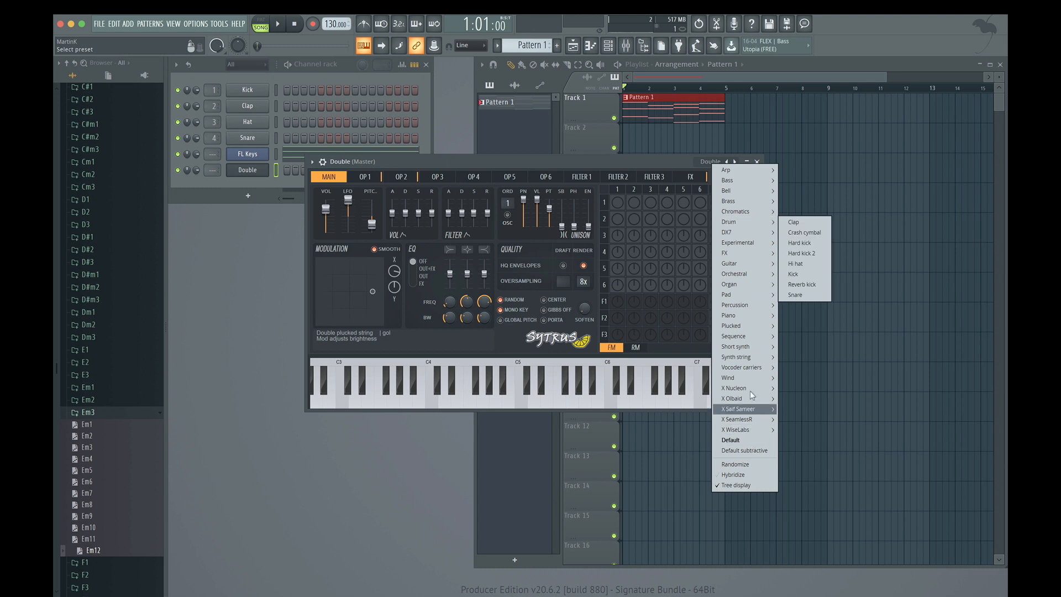
mouse_move(740, 346)
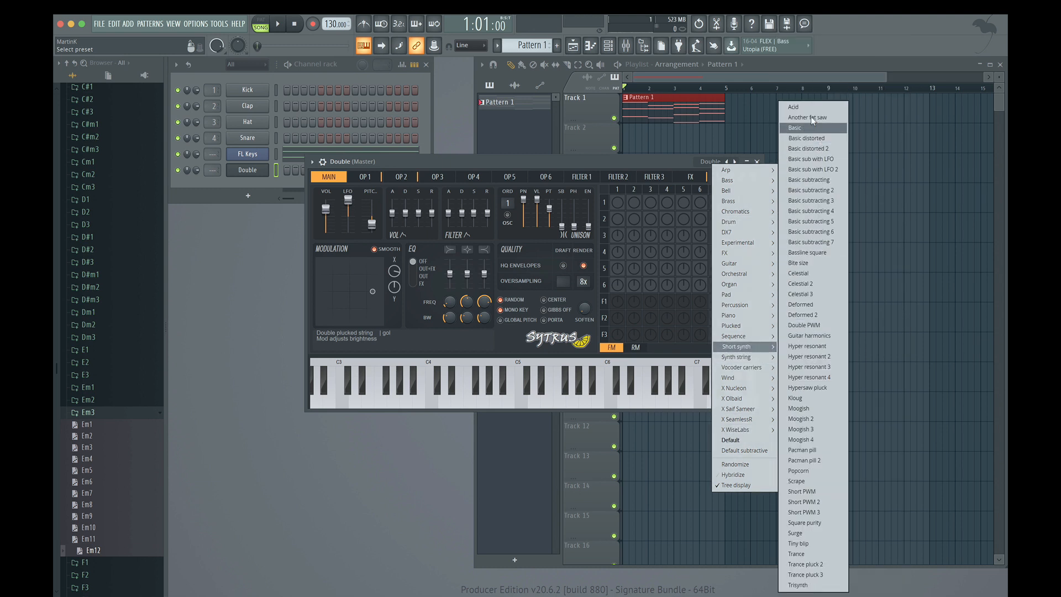
left_click(808, 408)
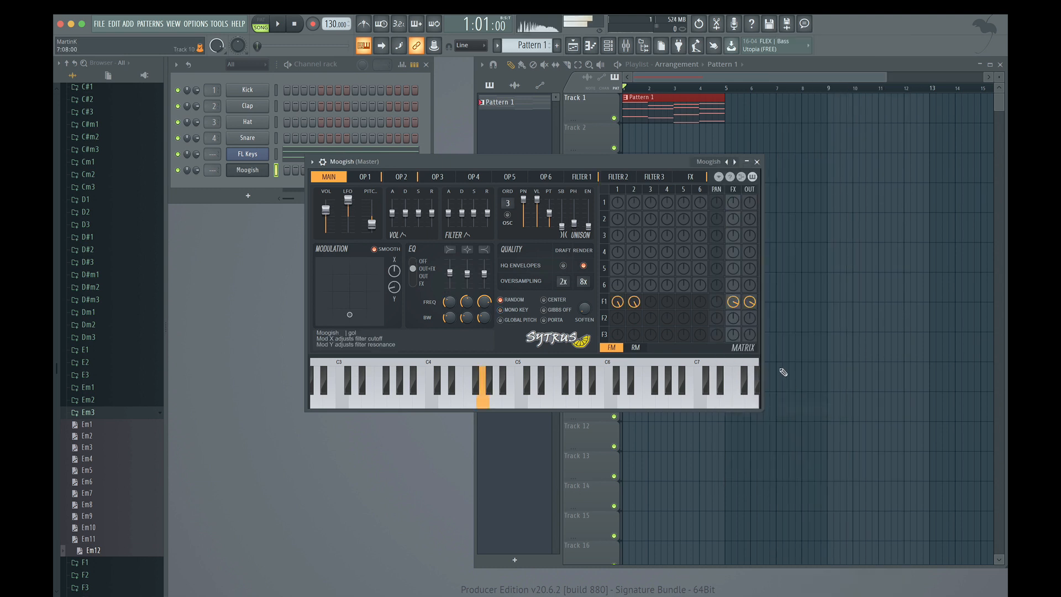
left_click(756, 162)
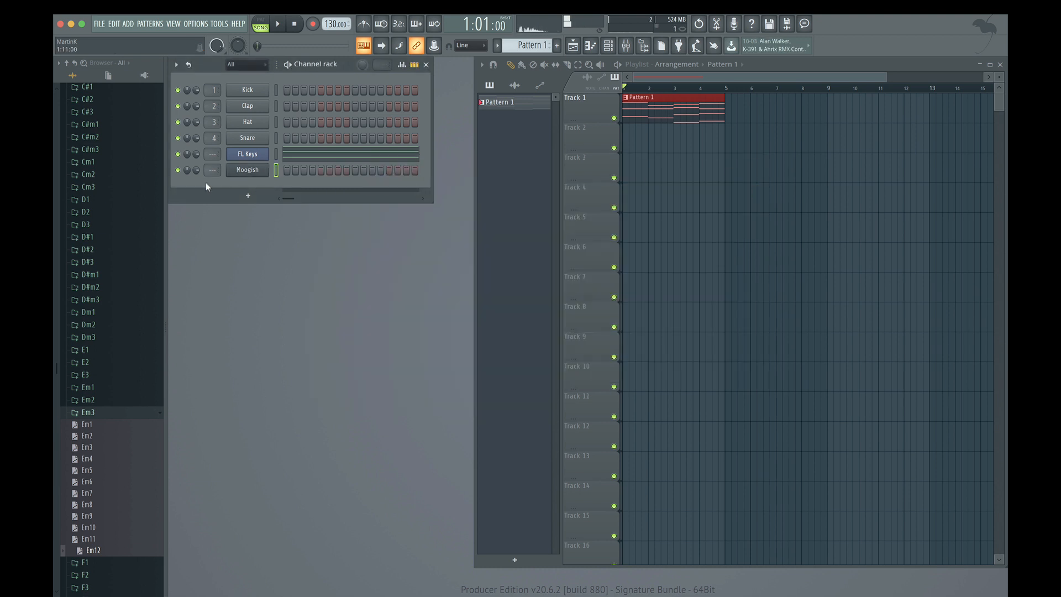
In the Moogish piano roll, add four off-beat E4 notes at steps 3, 7, 11 and 15 of bar 1 and play them
right_click(245, 170)
left_click(278, 169)
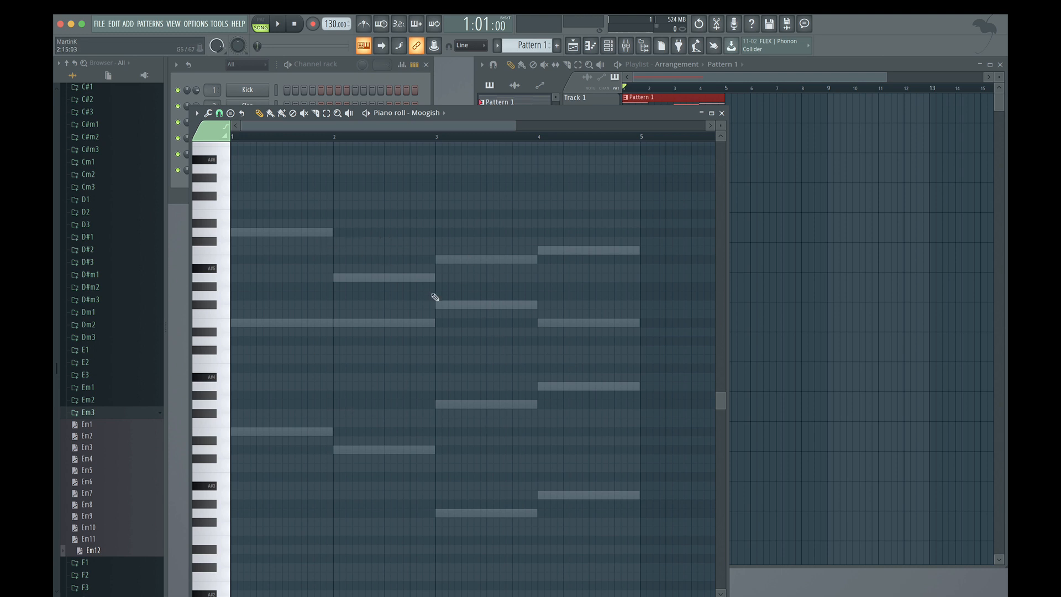
left_click(247, 432)
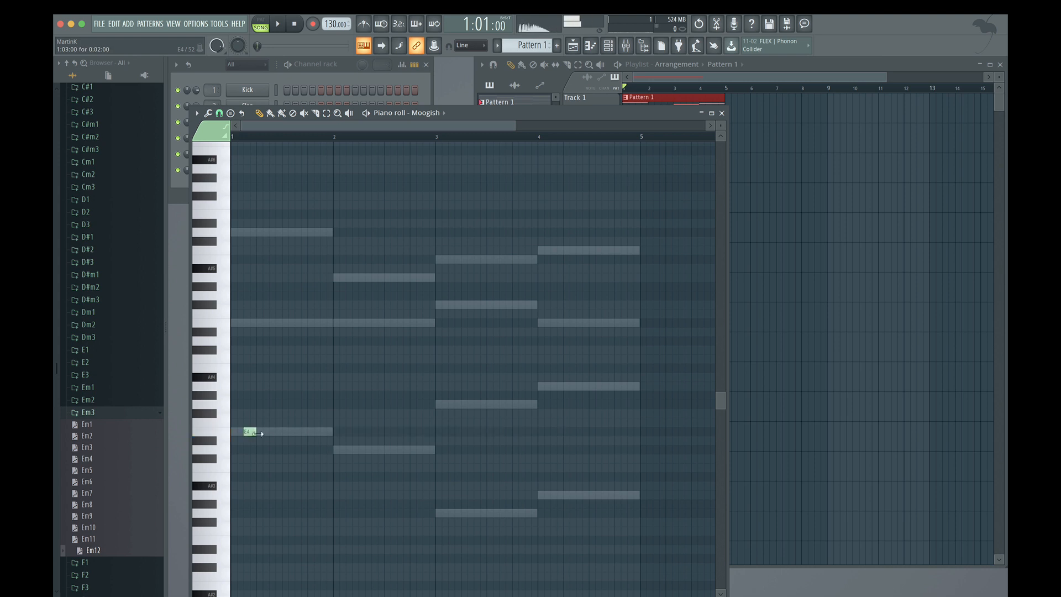
left_click(273, 433)
left_click(299, 433)
left_click(325, 432)
key("space")
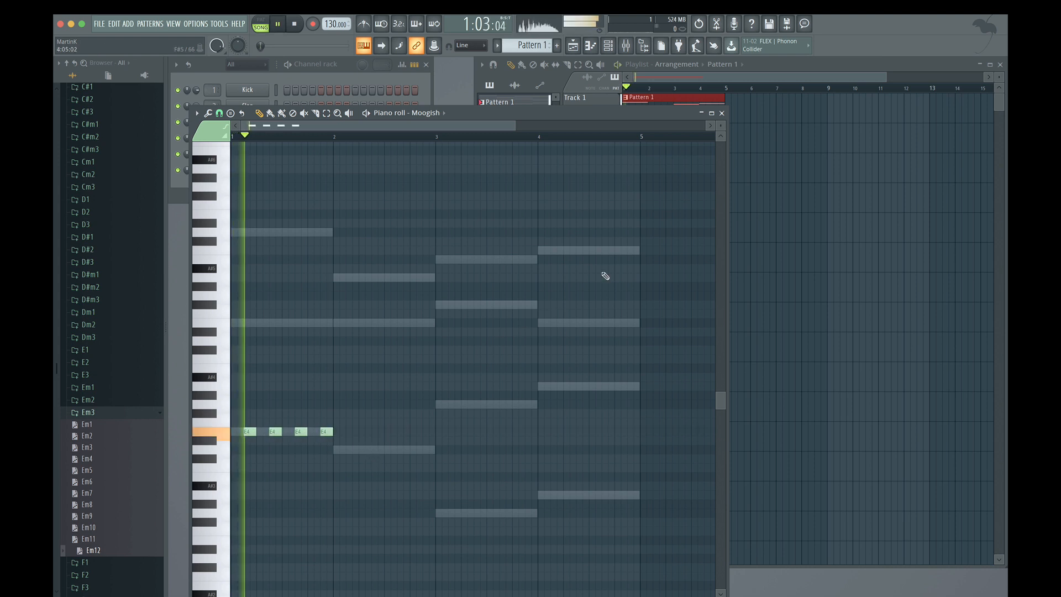
Add four off-beat D4 notes along the lowest chord note of bar 2
left_click_drag(608, 111, 648, 134)
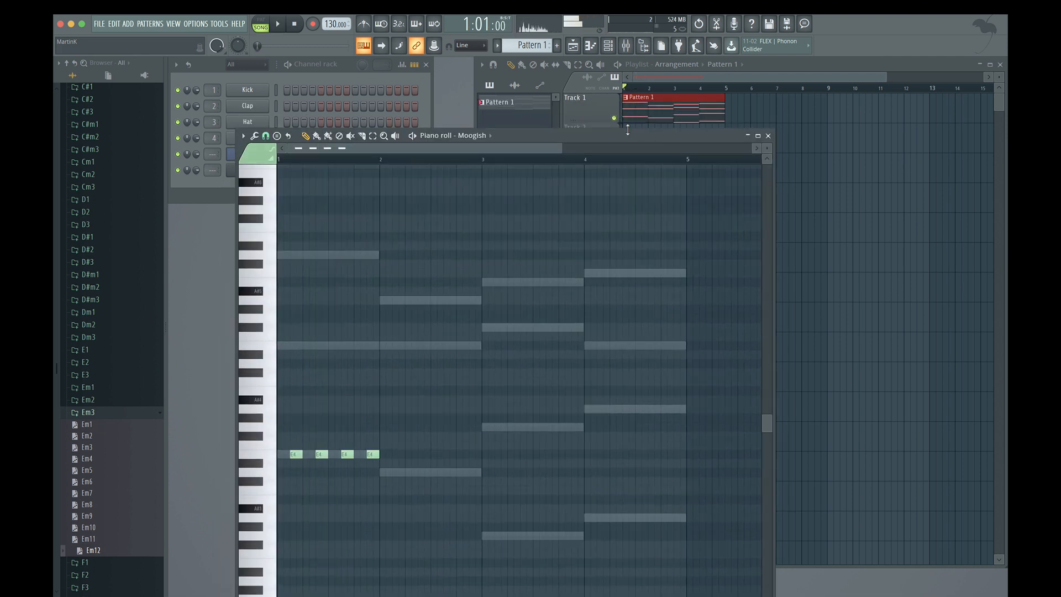
left_click(395, 473)
left_click(422, 473)
left_click(448, 473)
left_click(474, 473)
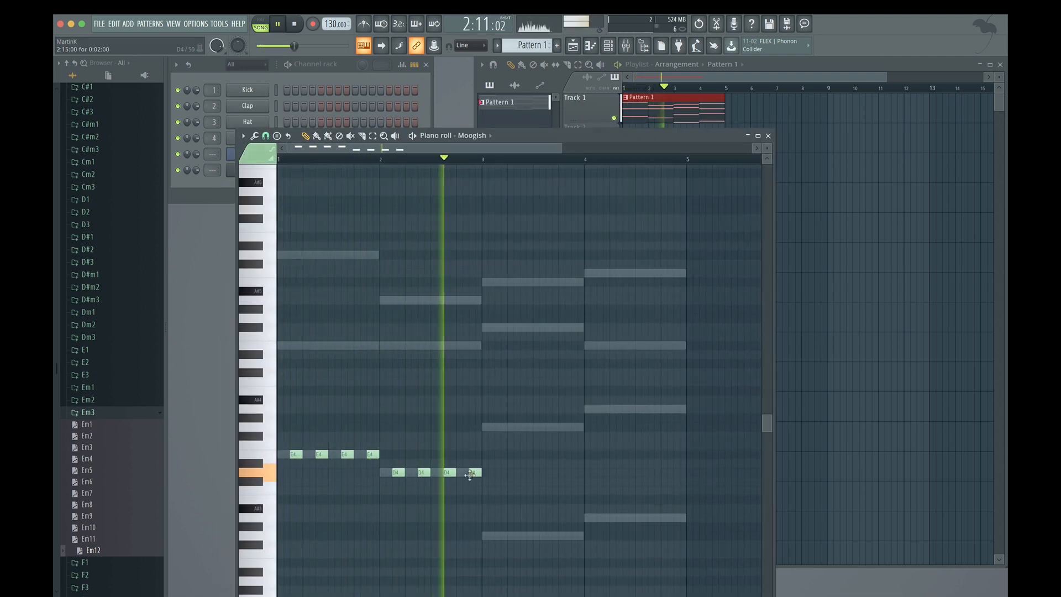
Add four off-beat G3 notes along the lowest chord note of bar 3
left_click(500, 535)
left_click(521, 535)
key("space")
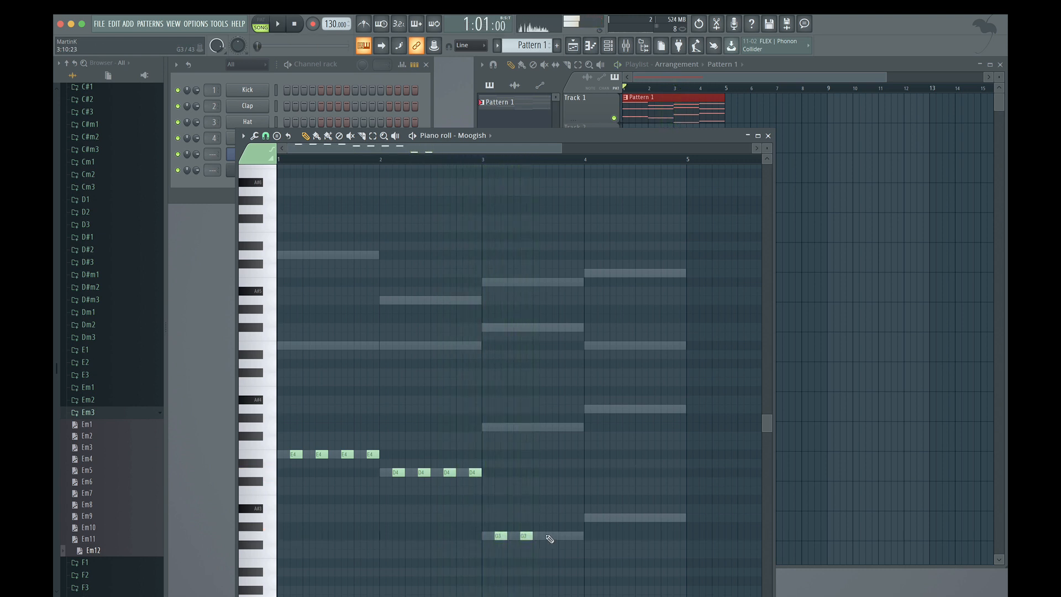
left_click(552, 535)
left_click(575, 536)
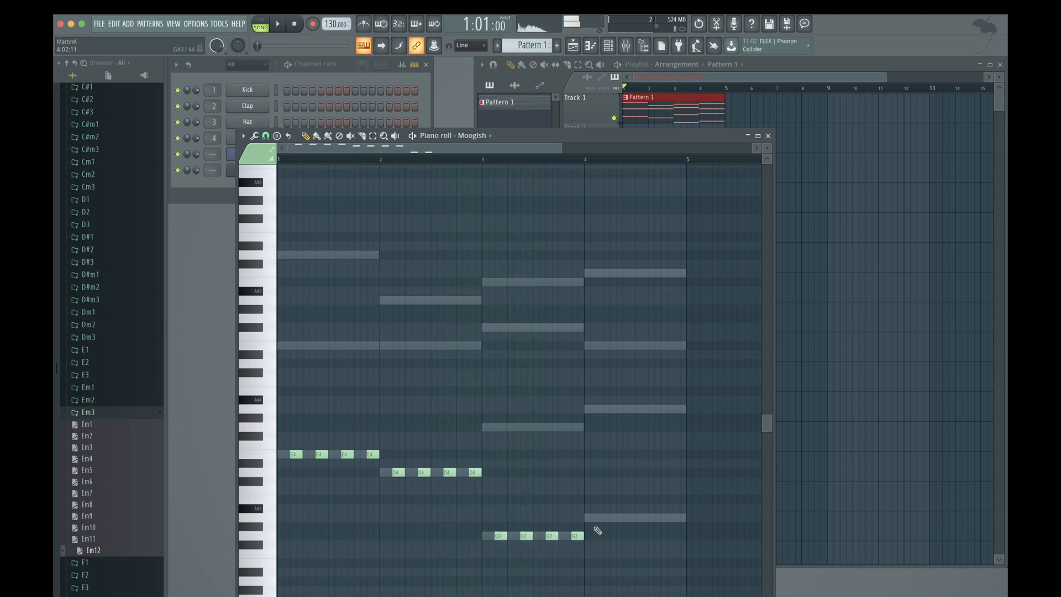
Add four off-beat A3 notes in bar 4, play the bass line through and close the piano roll
left_click(626, 517)
left_click(652, 517)
left_click(677, 518)
key("space")
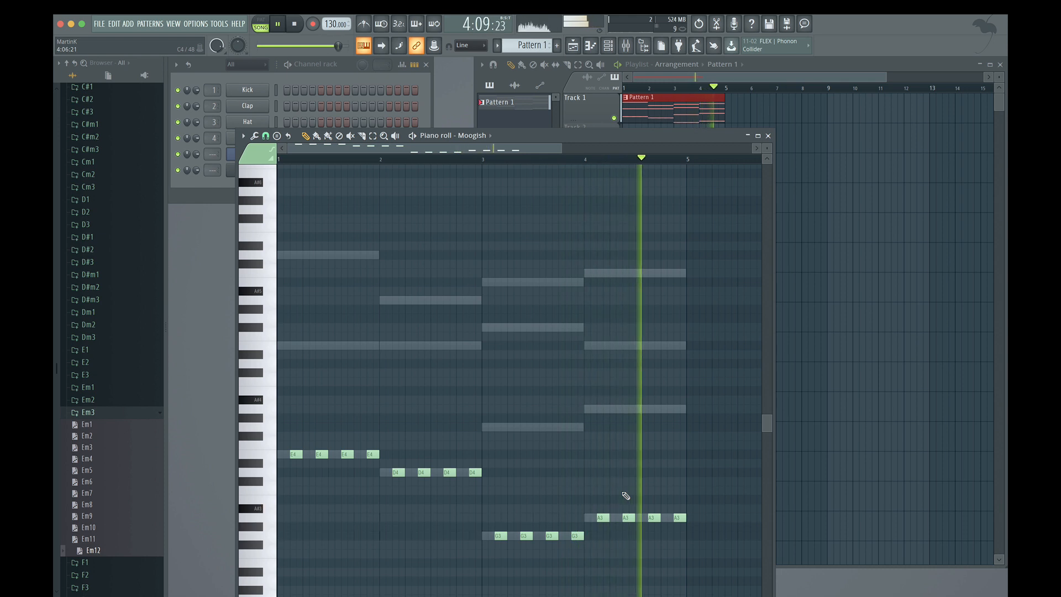
key("space")
left_click(768, 137)
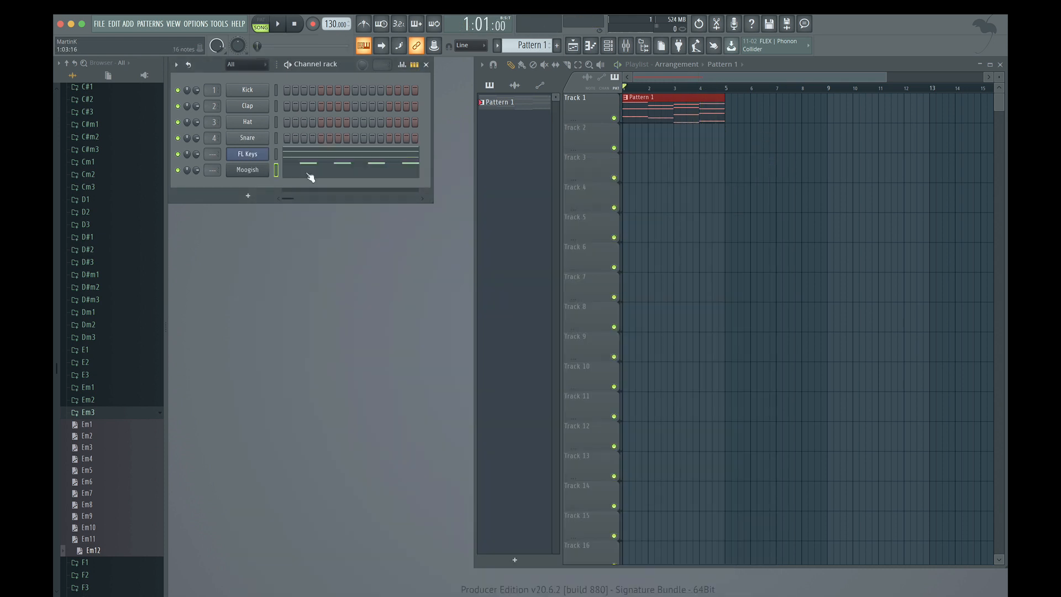
Add a second Sytrus channel and load its Short synth preset Short PWM
left_click(248, 197)
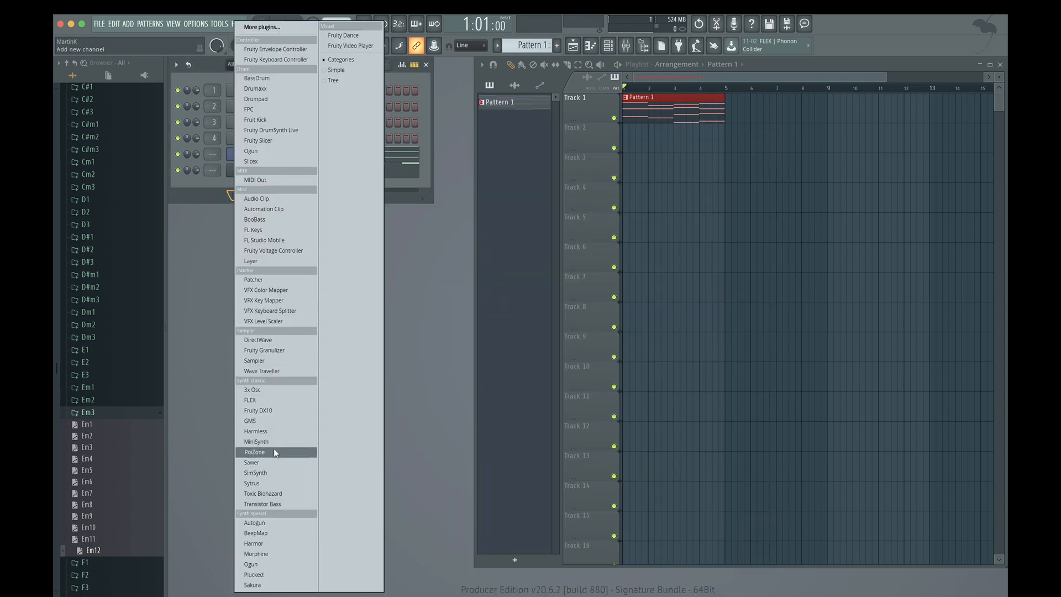
left_click(267, 483)
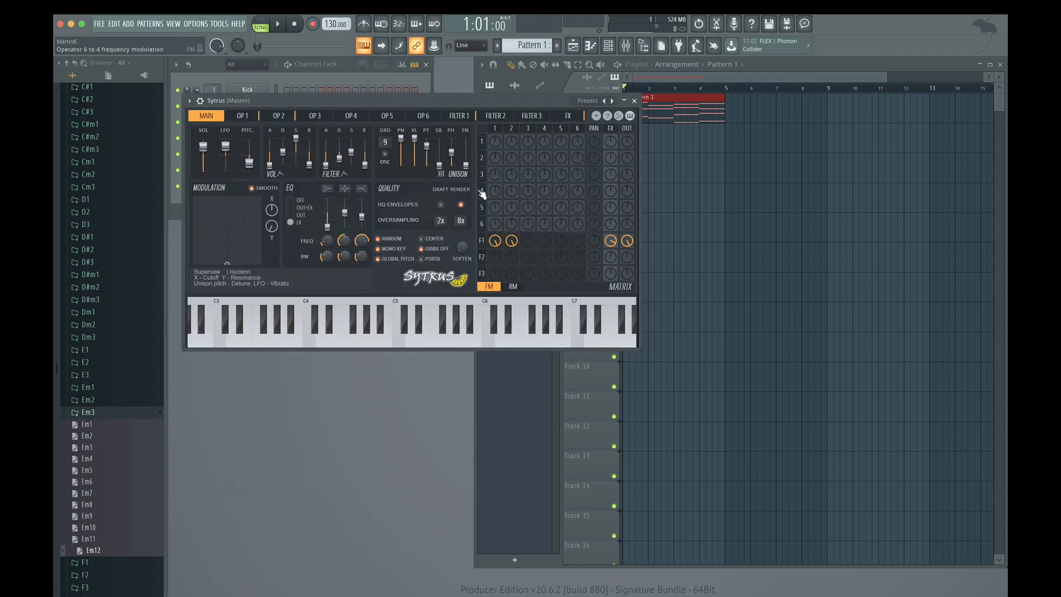
left_click(585, 101)
mouse_move(618, 207)
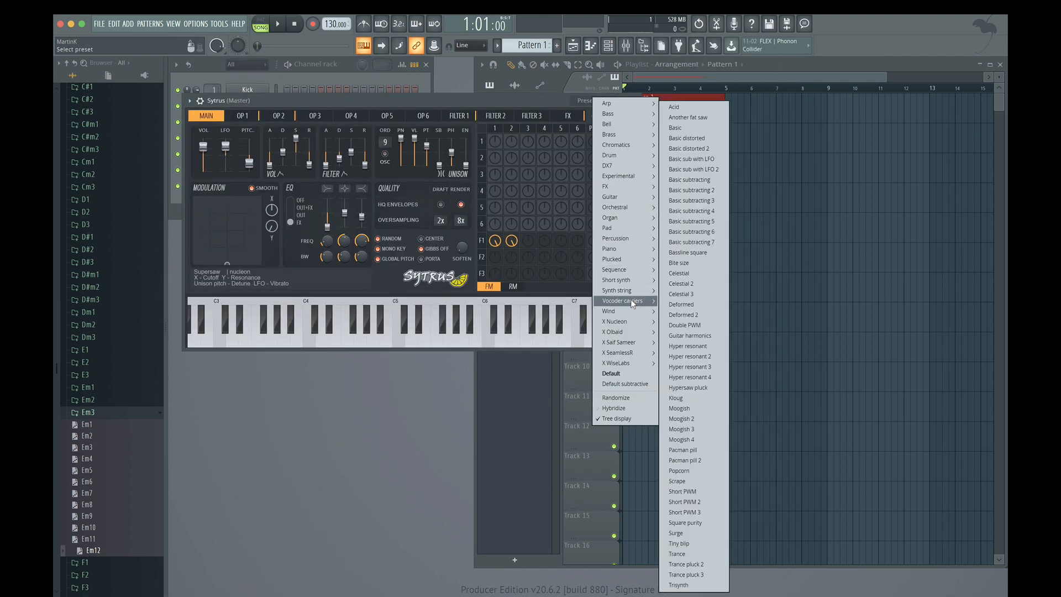
mouse_move(638, 280)
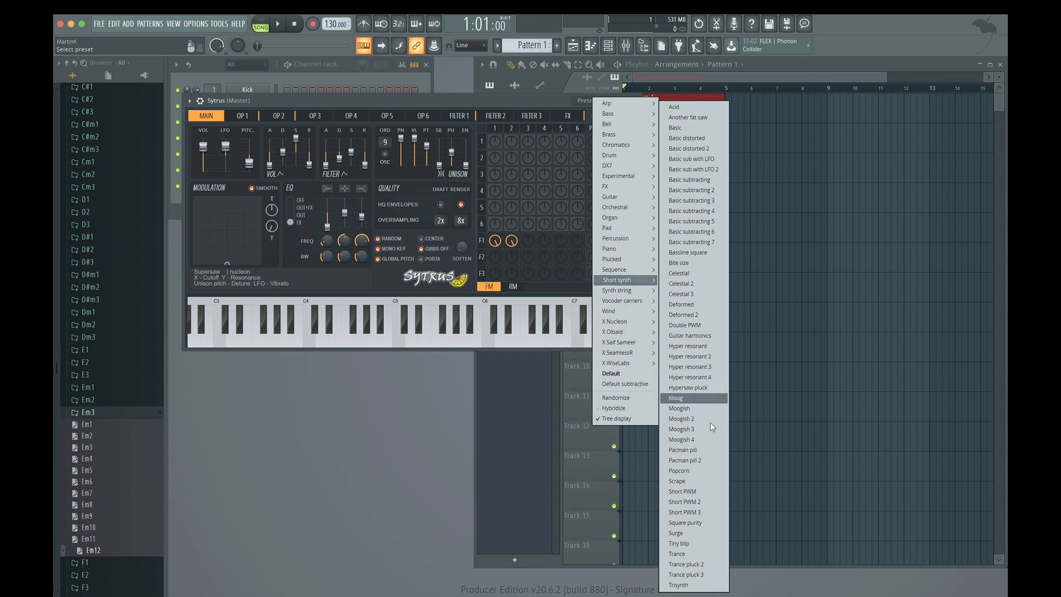
left_click(705, 492)
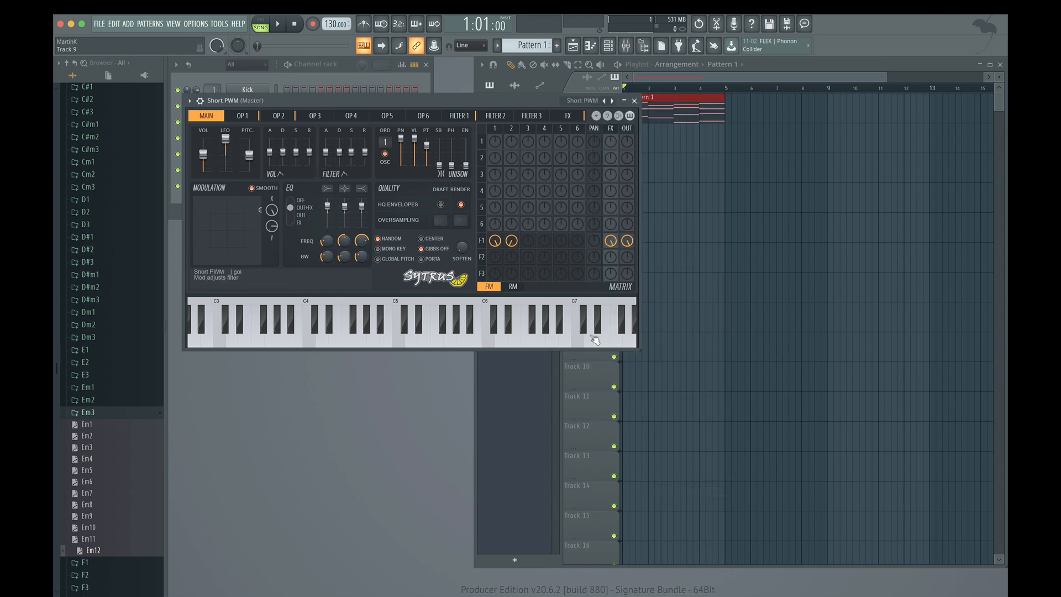
Play a few notes to audition the Short PWM sound and close the synth window
key("v")
key("e")
key("w")
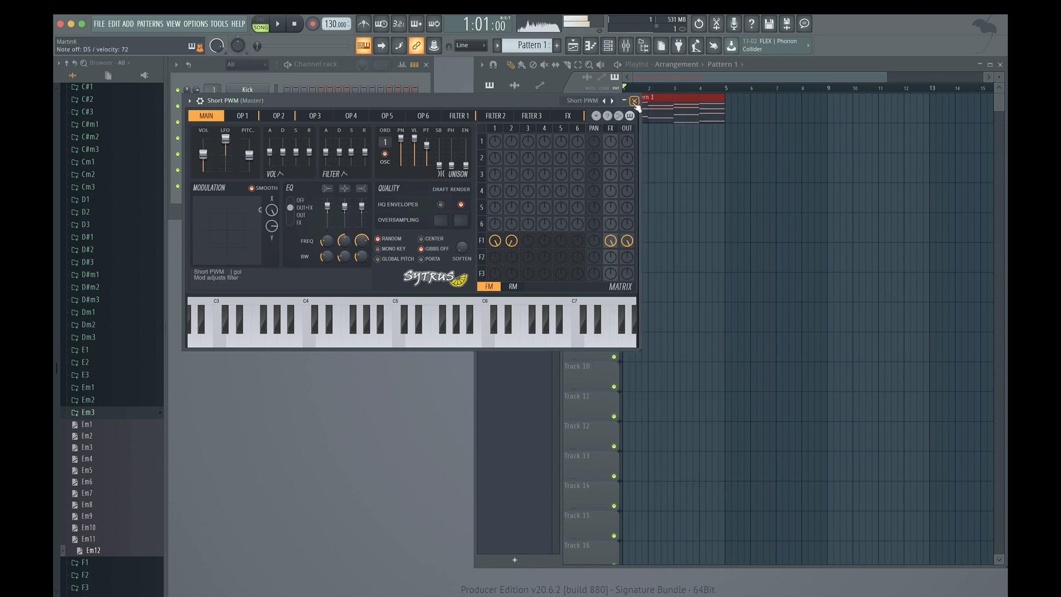
left_click(634, 101)
In the Short PWM piano roll, start a melody in bar 1 with consecutive two-step notes D6, A5 and F#5
right_click(264, 186)
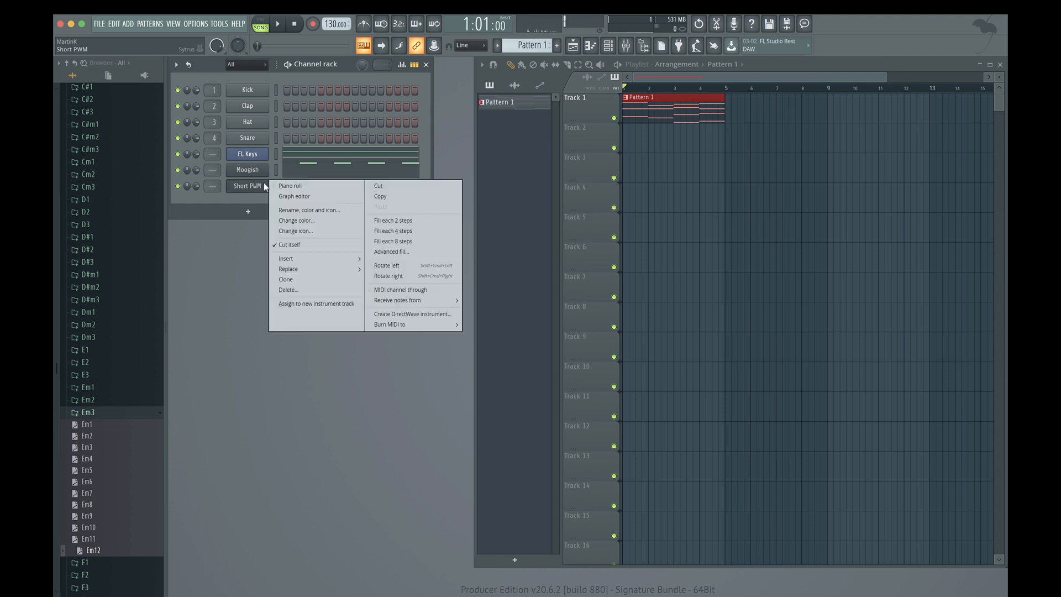
left_click(280, 186)
scroll(359, 286, "up", 3)
scroll(359, 287, "up", 2)
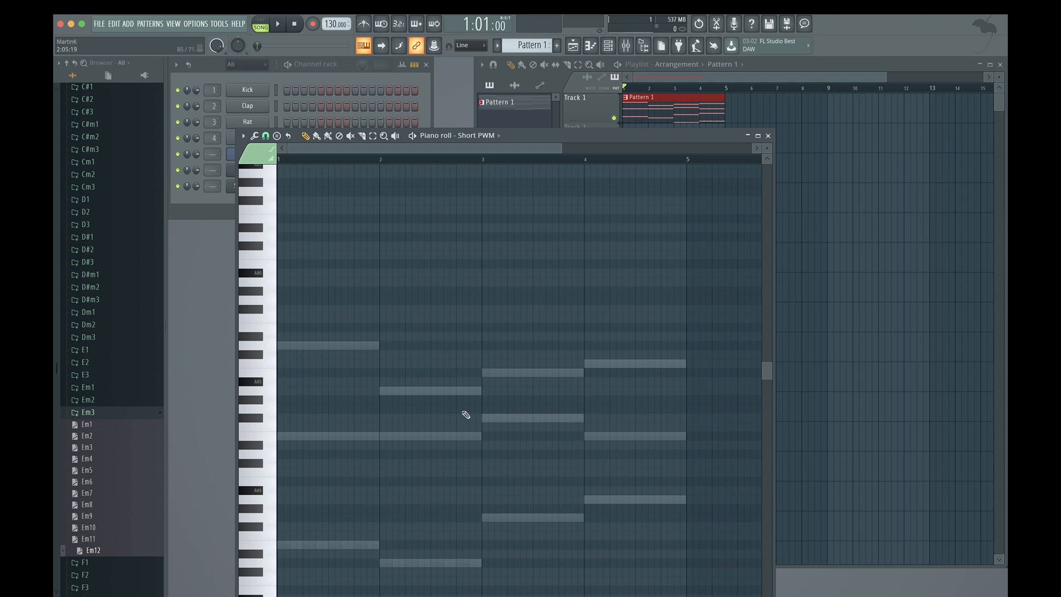
left_click(282, 347)
left_click(294, 391)
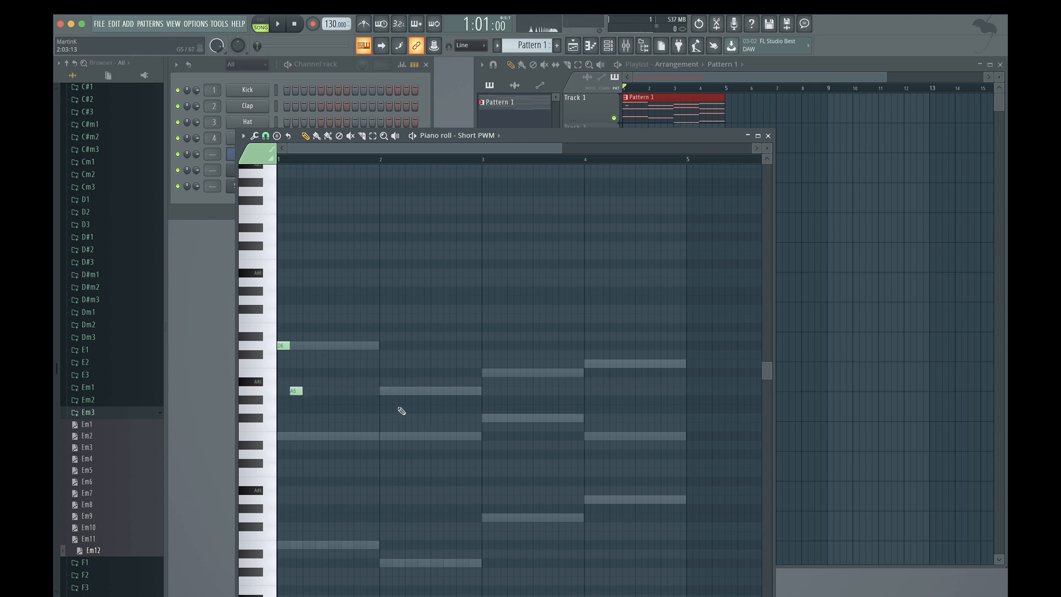
left_click(309, 419)
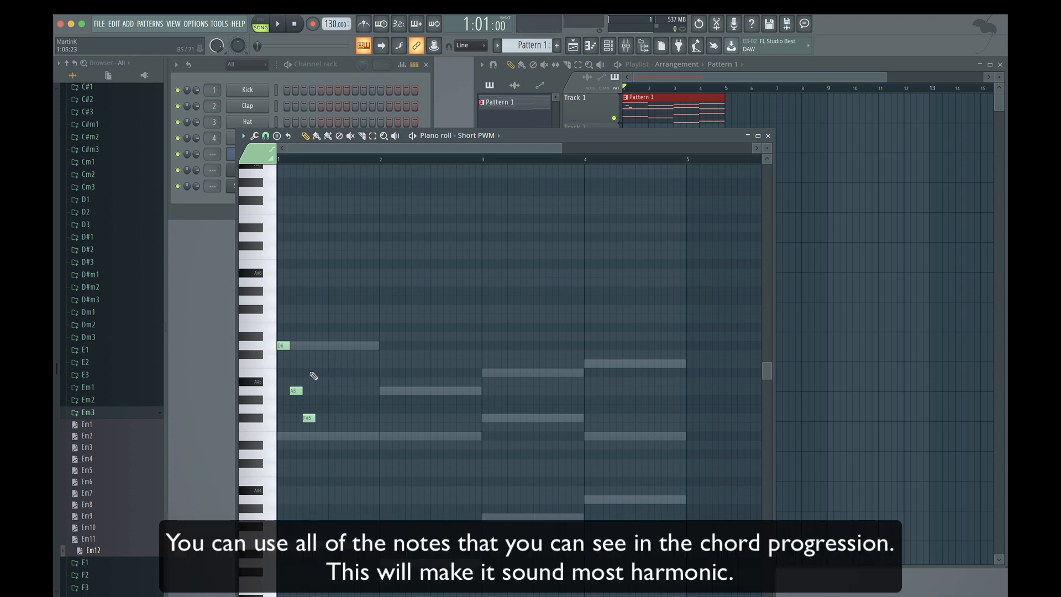
Continue the bar 1 melody with B5 and F#5, discarding a trial C6 note, and play it back
left_click(320, 374)
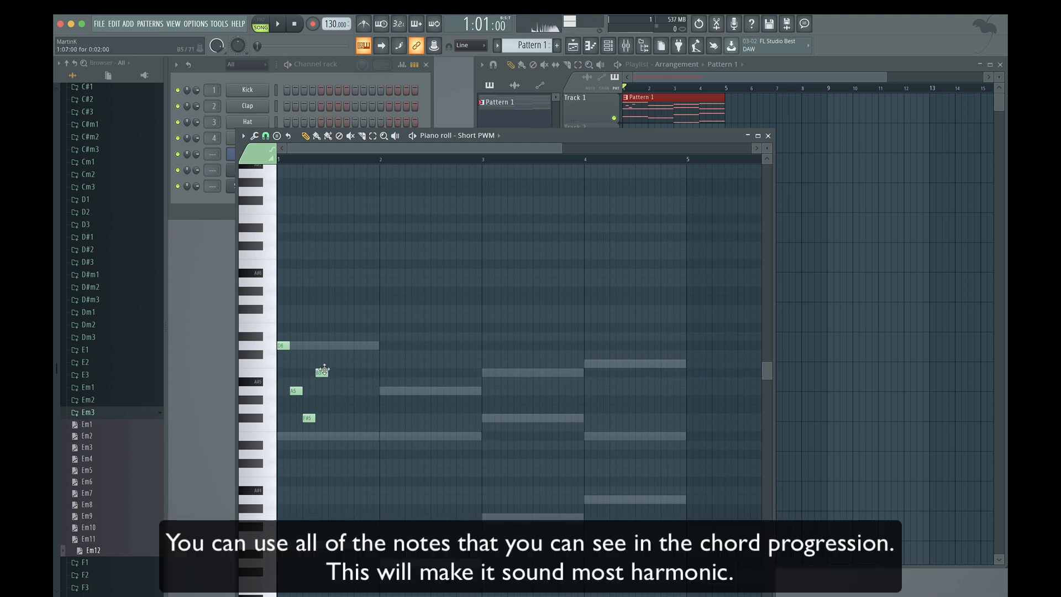
left_click(326, 363)
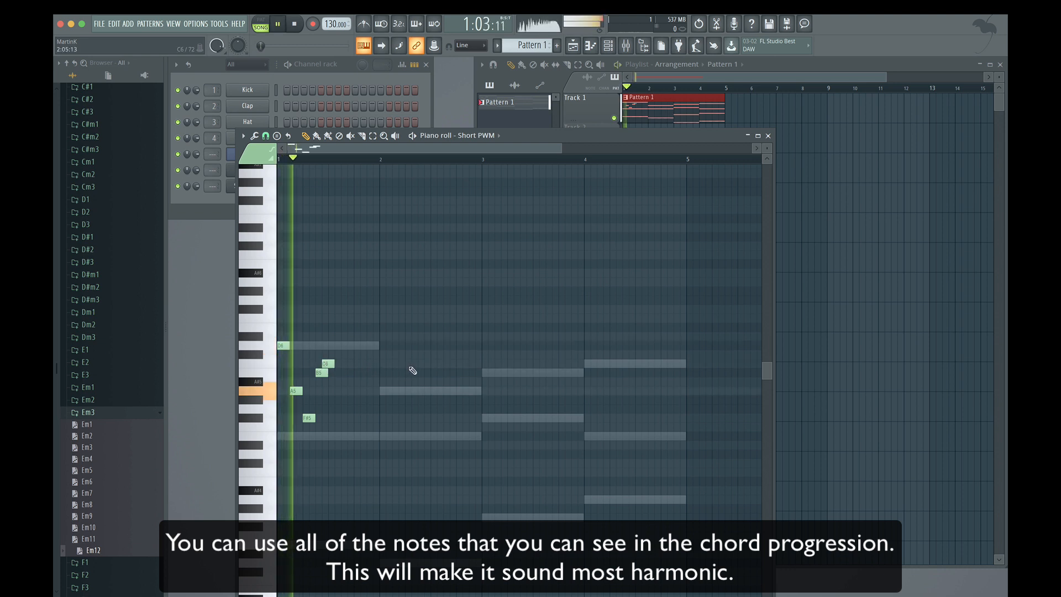
right_click(330, 364)
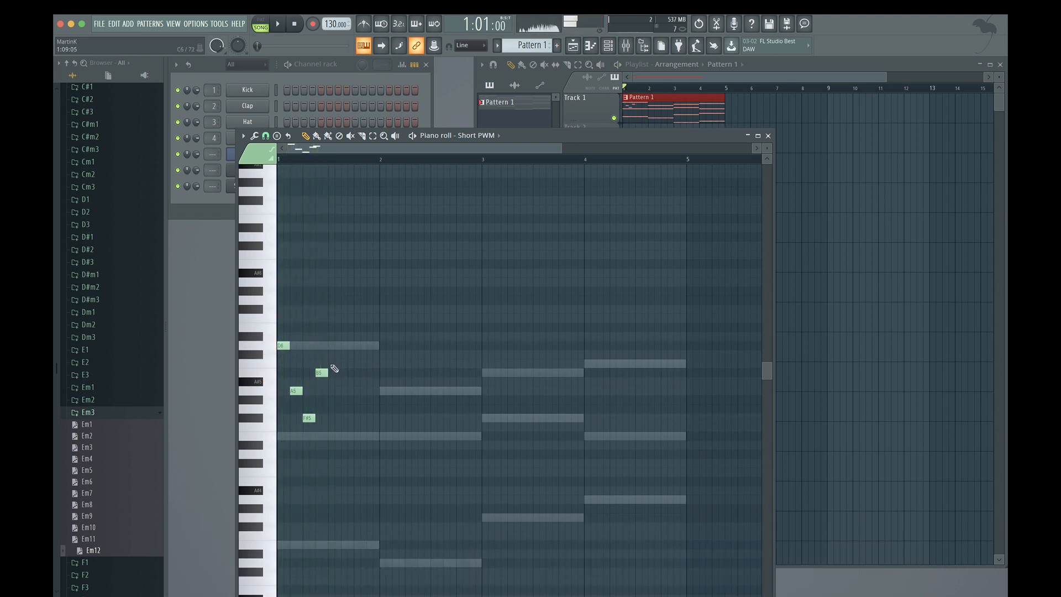
left_click(331, 418)
key("space")
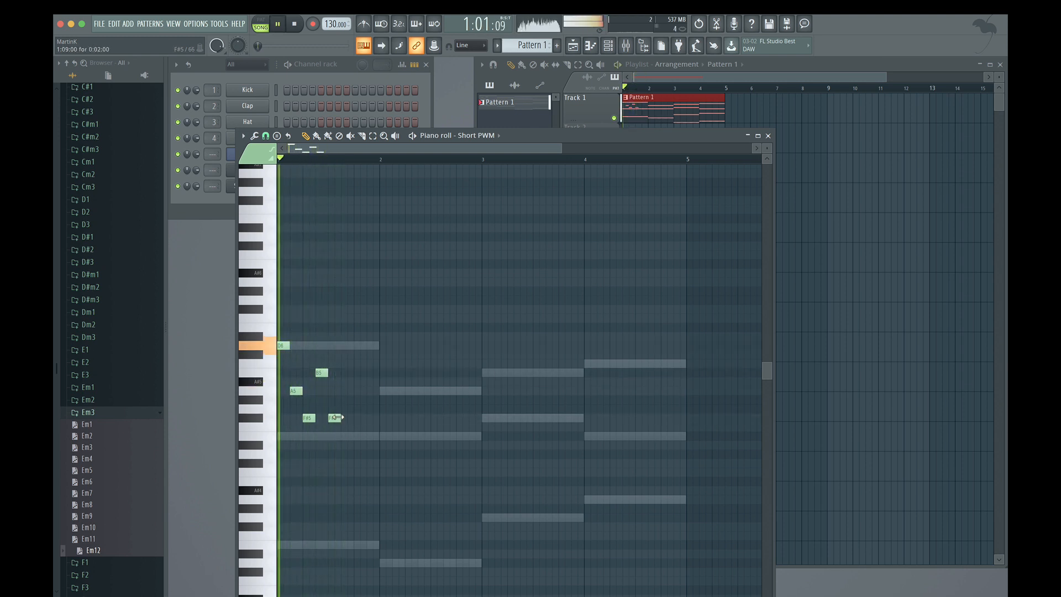
Finish the bar 1 melody with consecutive notes E5, A5 and B5, playing it back to check
left_click(345, 436)
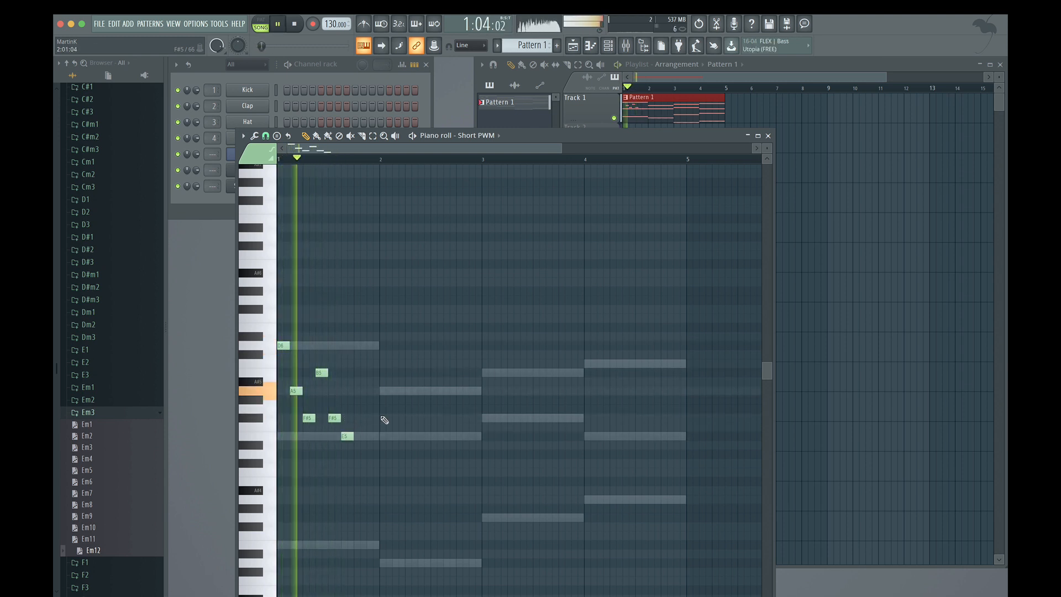
left_click(360, 391)
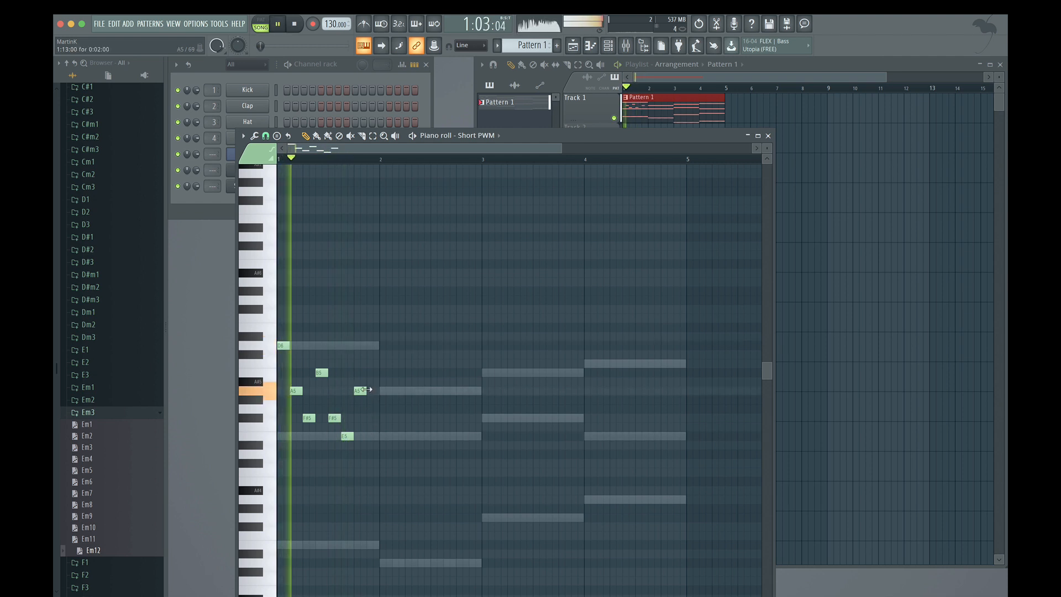
key("space")
left_click(370, 373)
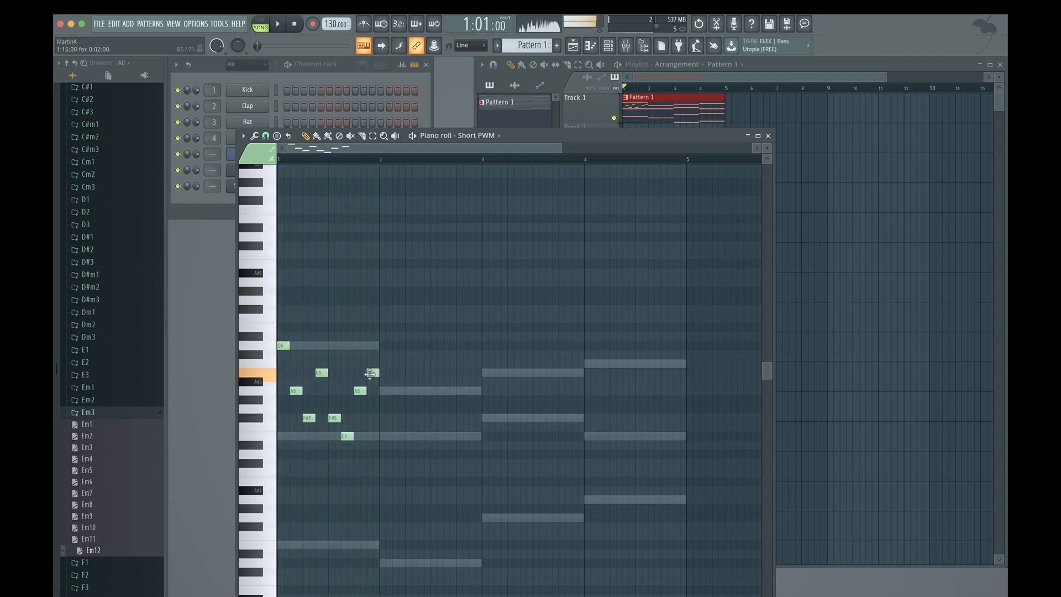
key("space")
key("space")
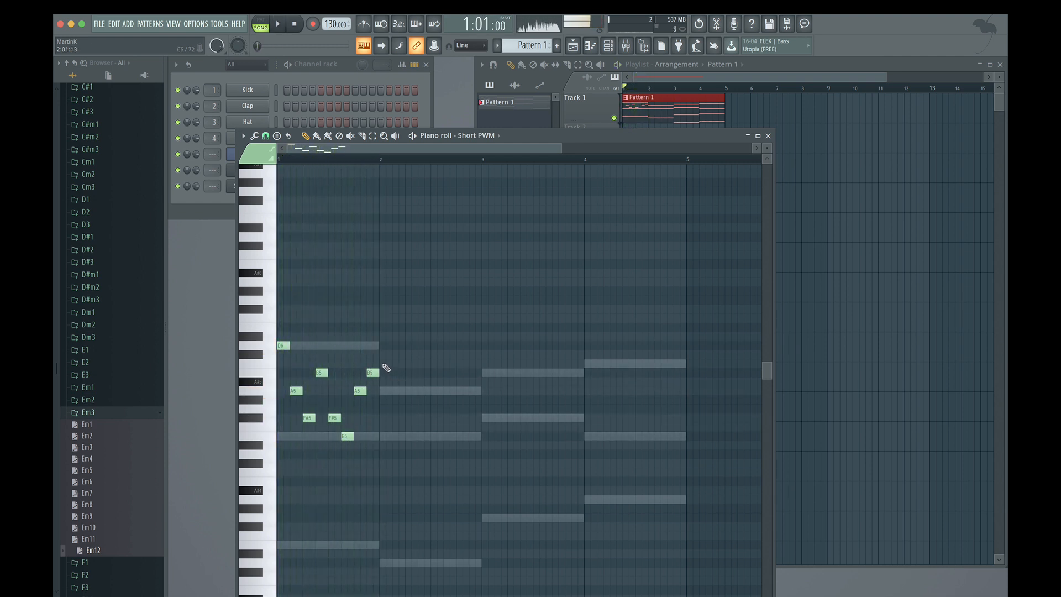
key("space")
key("space")
Start the bar 2 melody with consecutive notes D6, B5, A5, F#5 and E5, playing it back to check
left_click(385, 346)
key("space")
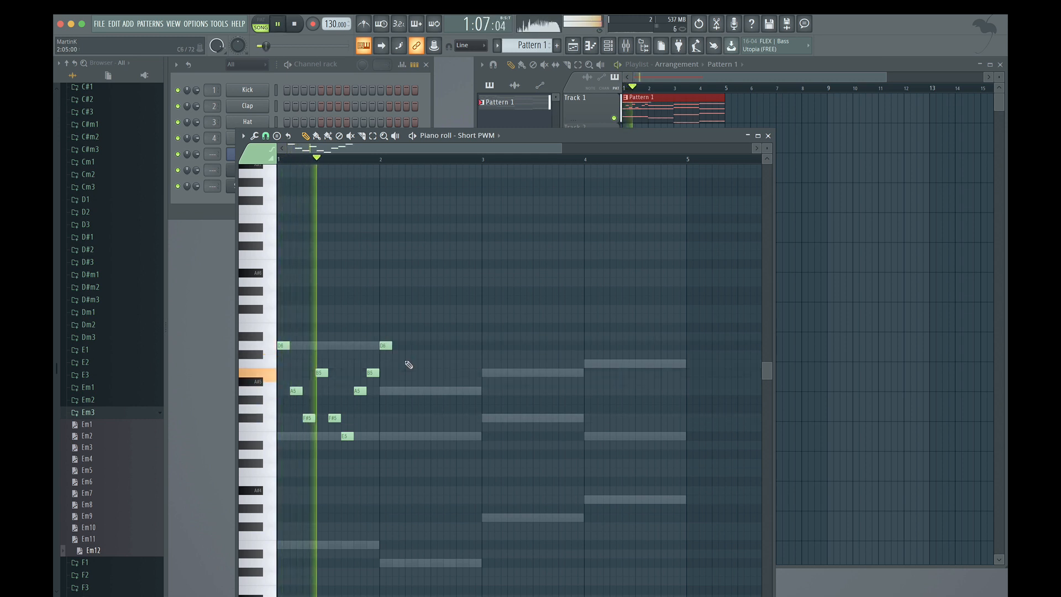
key("space")
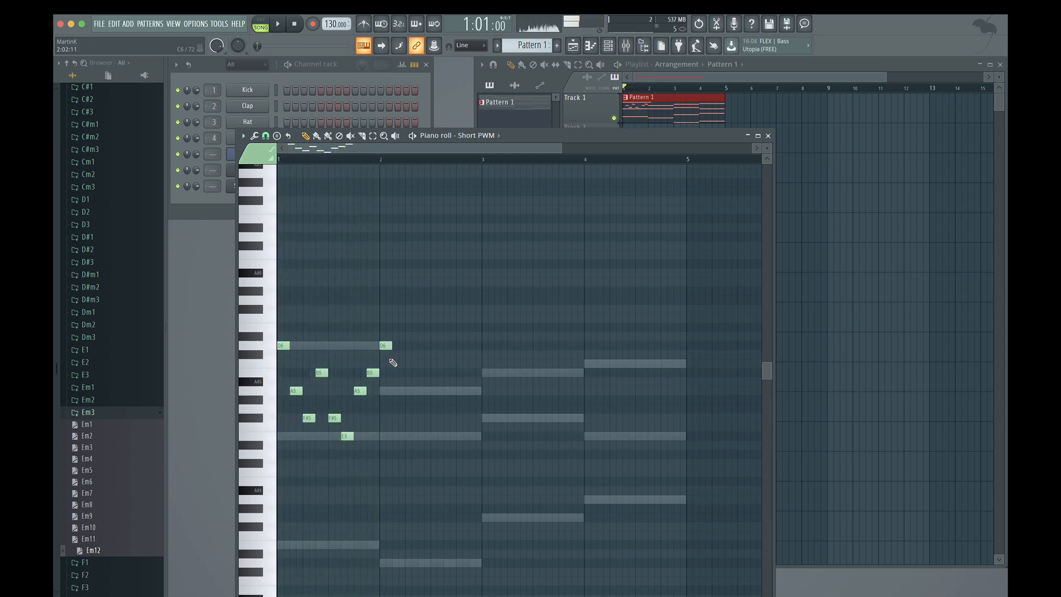
left_click(396, 372)
key("space")
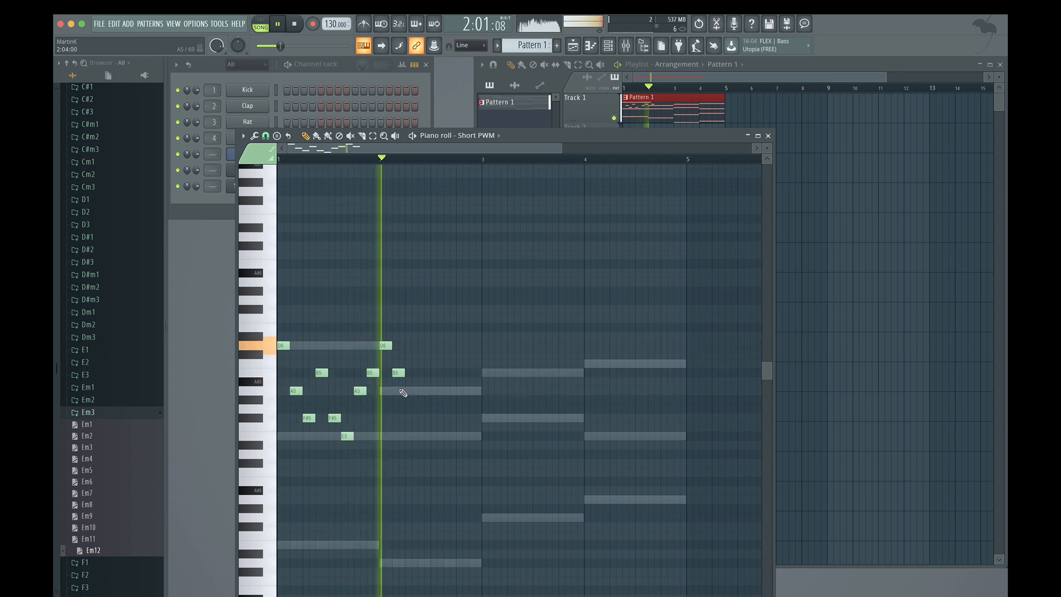
left_click(408, 391)
left_click(420, 418)
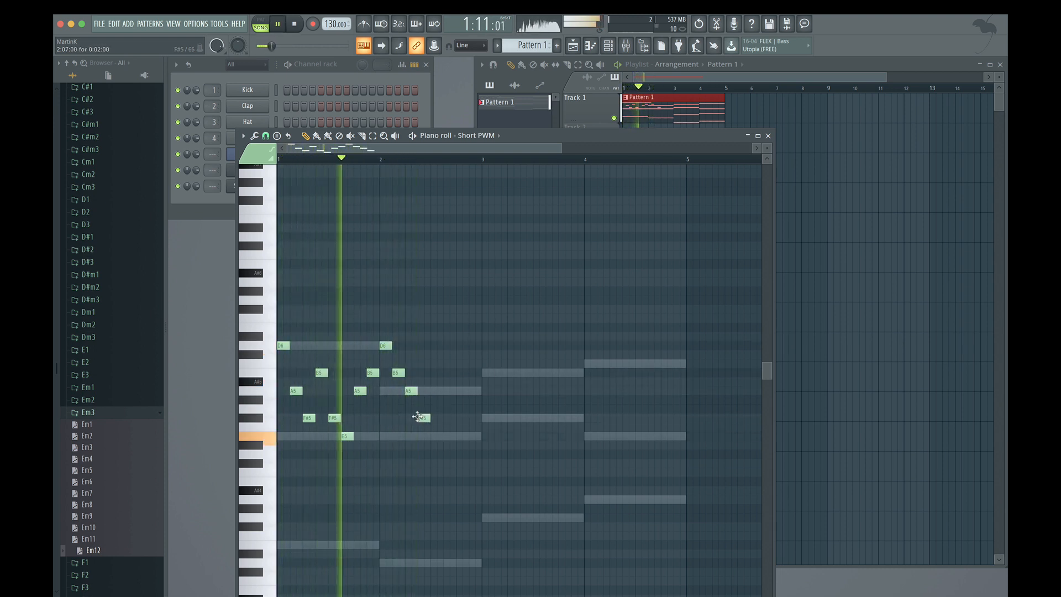
left_click(434, 436)
key("space")
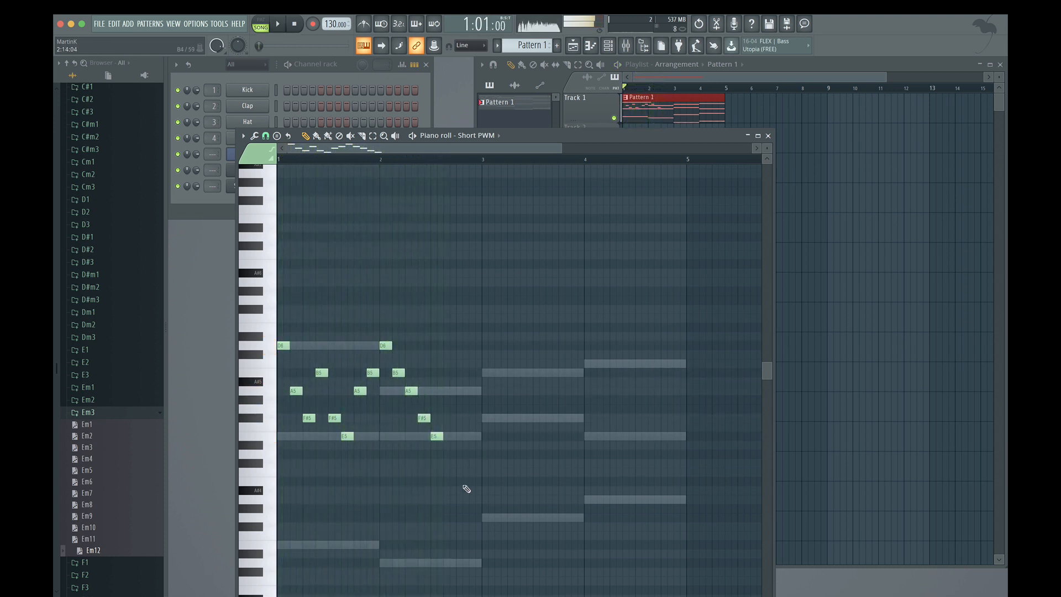
key("space")
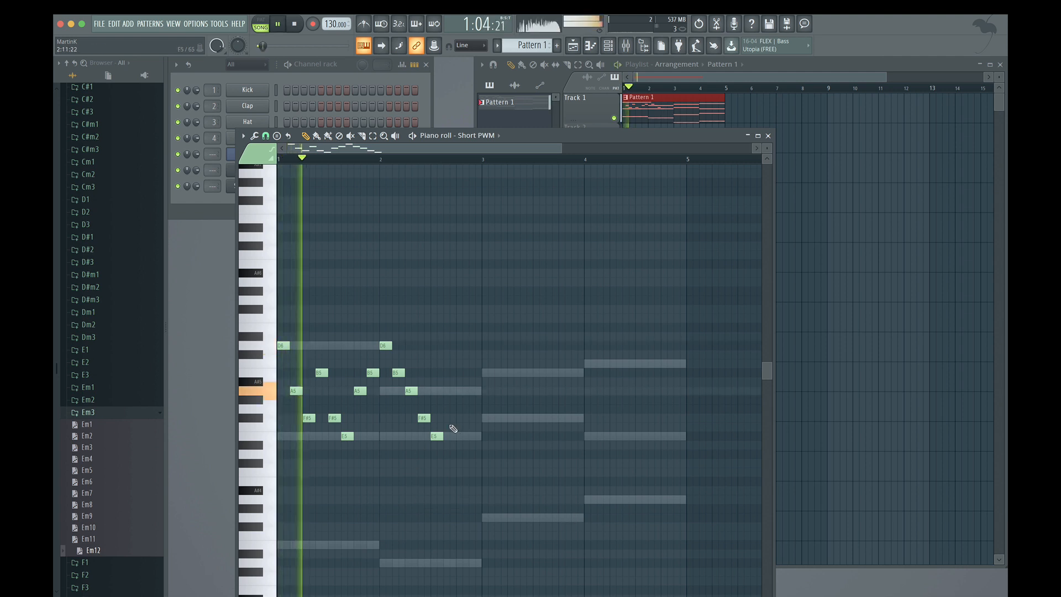
Continue the bar 2 melody during playback with F#5 and B5, and stop playback
left_click(447, 418)
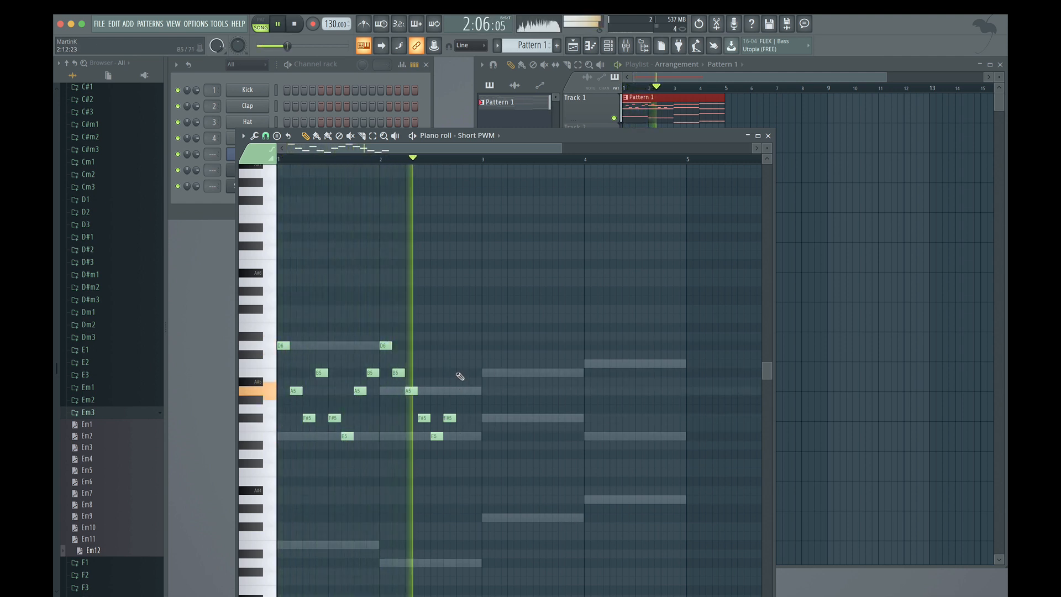
left_click(461, 373)
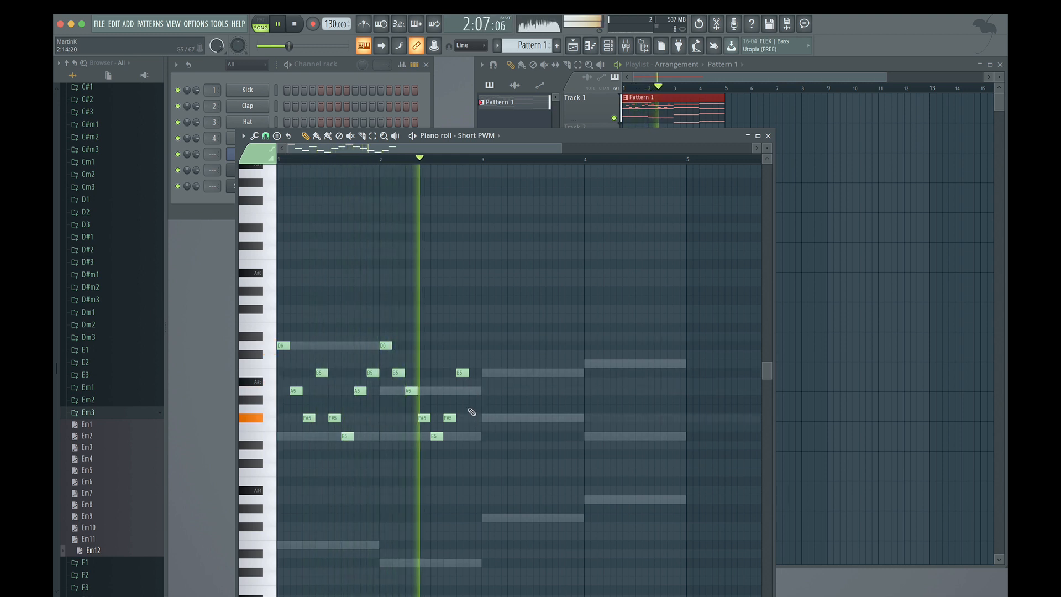
key("space")
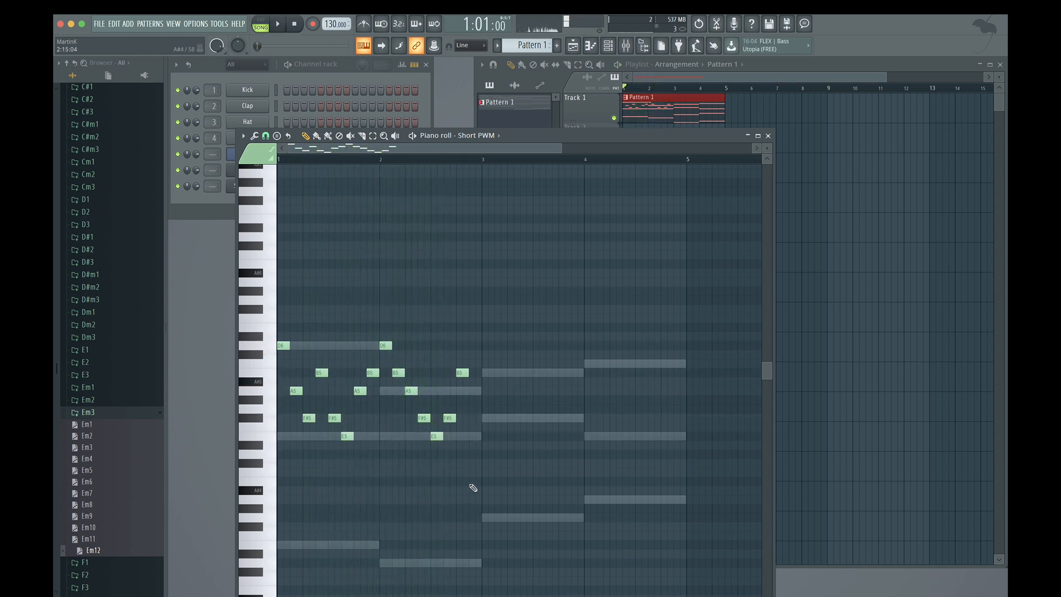
Try A5 as the last note of bar 2, and audition and remove trial notes G4 and B5 in bar 3
left_click(592, 500)
left_click(595, 499)
left_click_drag(596, 499, 477, 391)
left_click(507, 519)
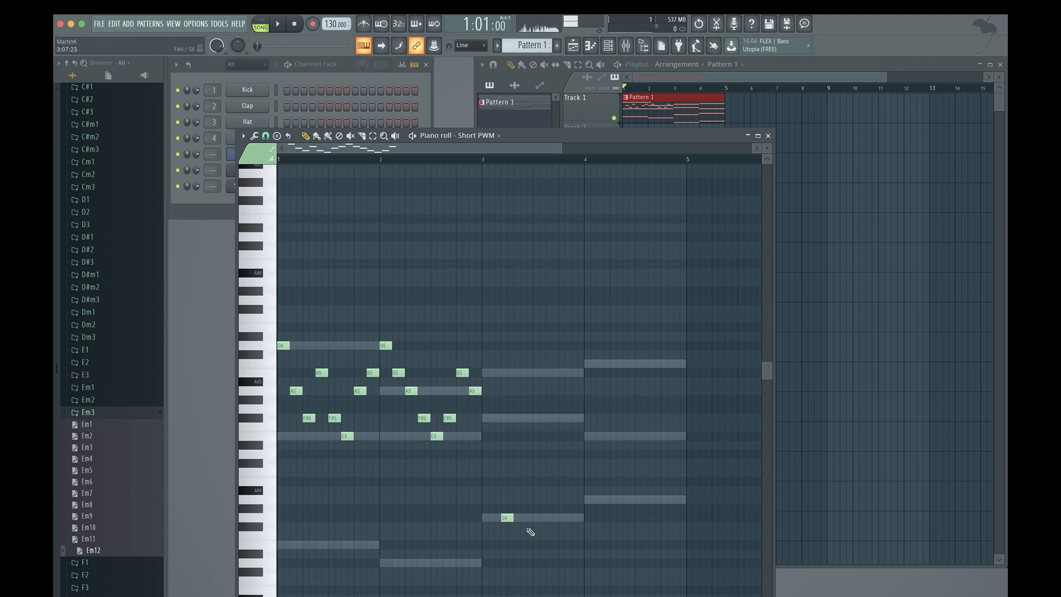
right_click(496, 421)
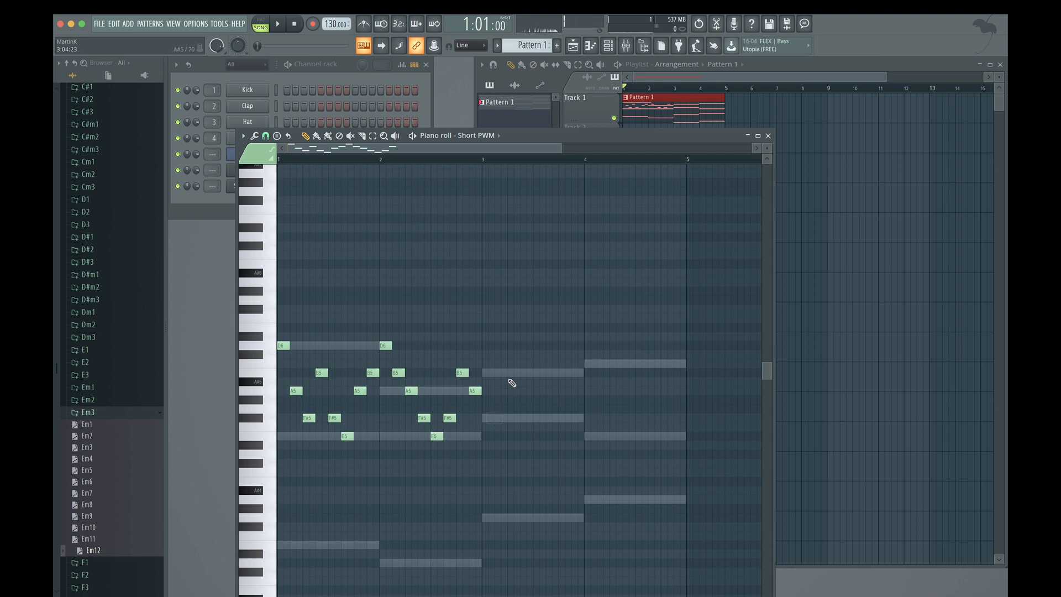
left_click(509, 376)
right_click(515, 375)
Replace the last note of bar 2 with G5 and play the melody back
left_click(486, 400)
mouse_move(488, 402)
left_mouse_down()
mouse_move(489, 415)
mouse_move(473, 414)
left_mouse_up()
right_click(475, 392)
key("space")
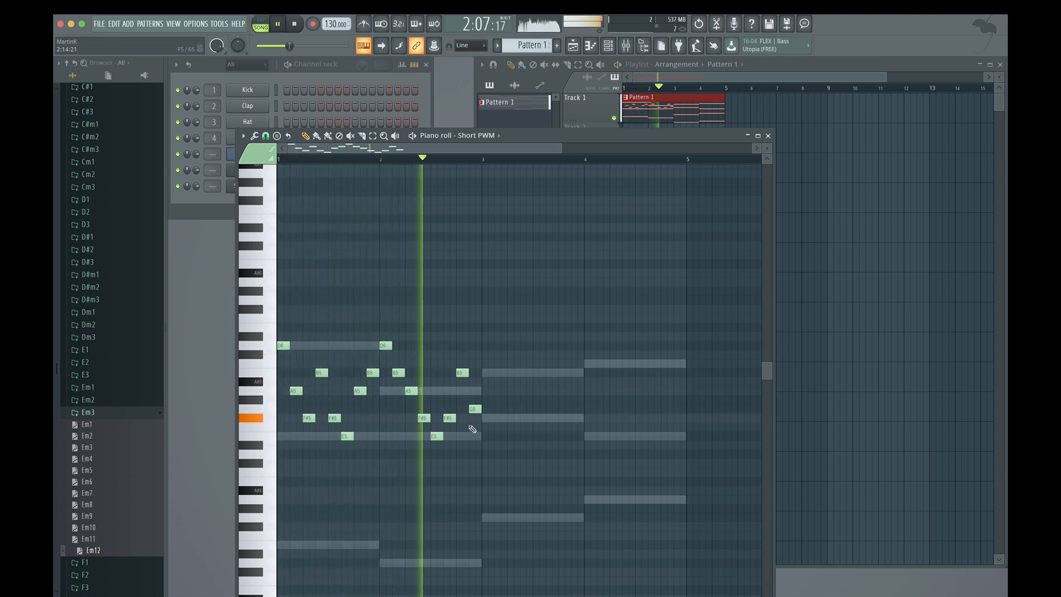
Start the bar 3 melody with consecutive notes F#5, B5, G5 and F#5, discarding a trial G4 note
left_click(482, 418)
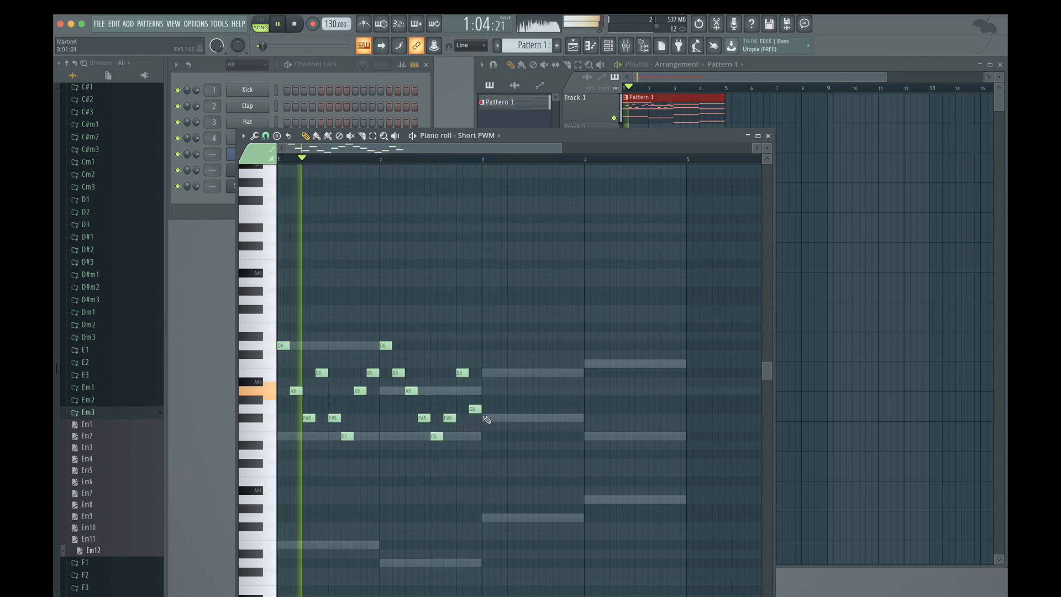
left_click(493, 372)
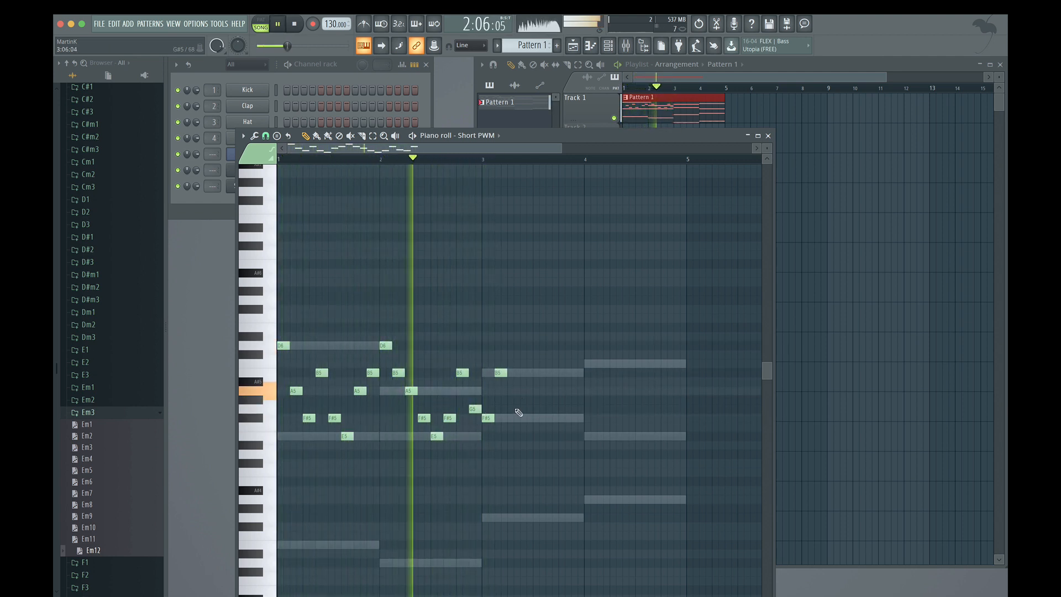
left_click(507, 518)
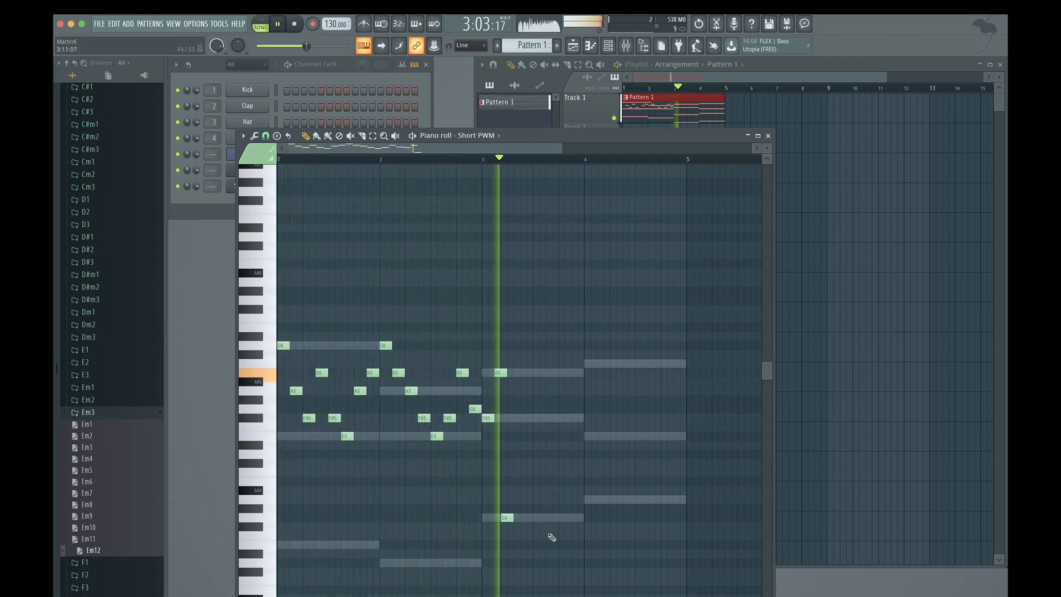
key("space")
left_click_drag(505, 519, 506, 409)
key("space")
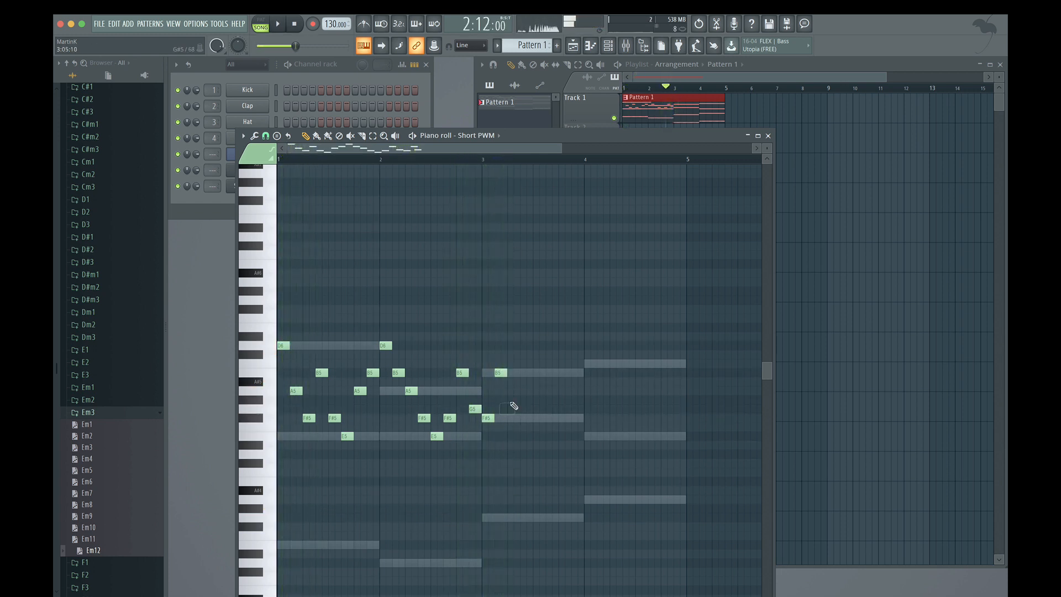
left_click_drag(514, 398, 509, 407)
key("space")
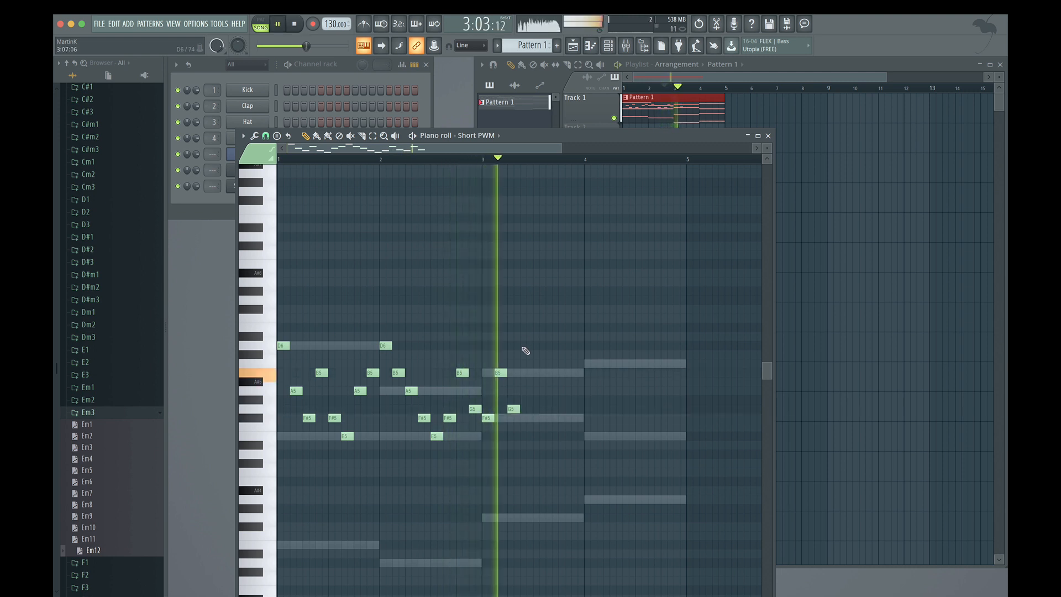
key("space")
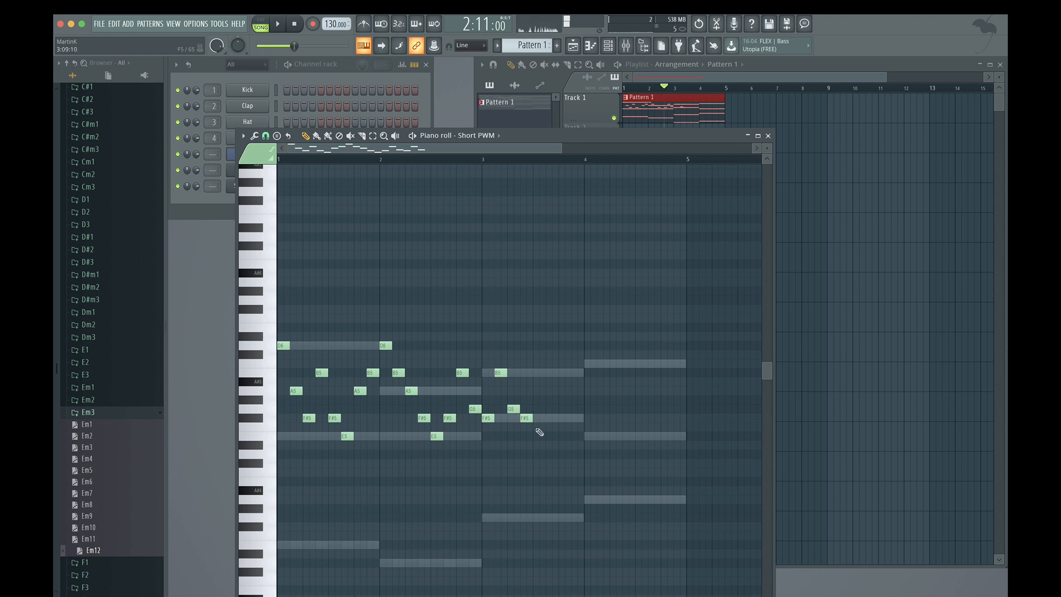
Finish the bar 3 melody with consecutive notes E5, B5, D6 and A5, and play it back
left_click(535, 436)
left_click(547, 373)
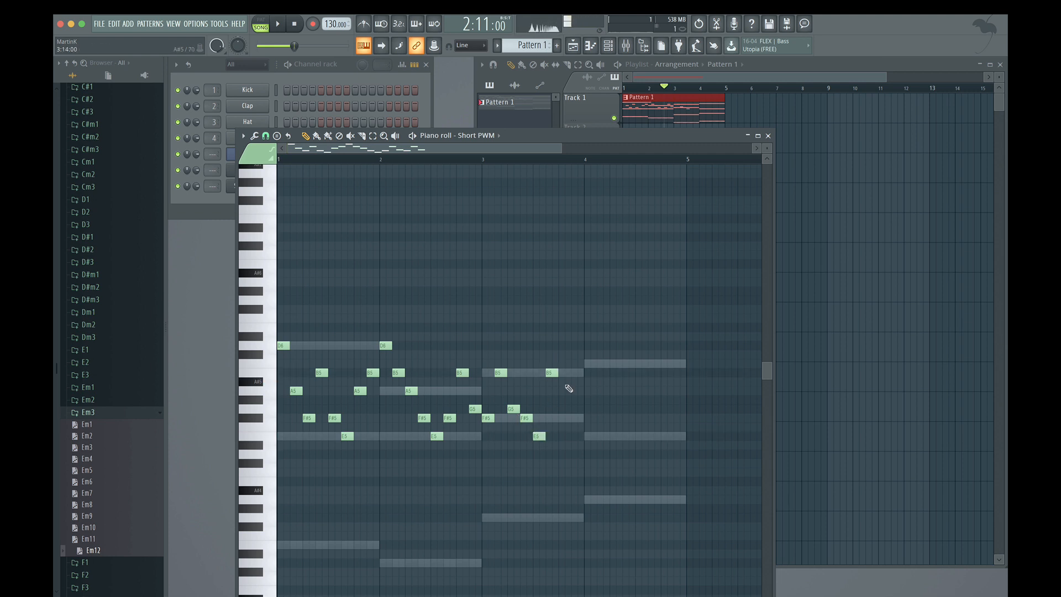
left_click(562, 347)
left_click(575, 364)
left_click_drag(574, 363, 574, 391)
key("space")
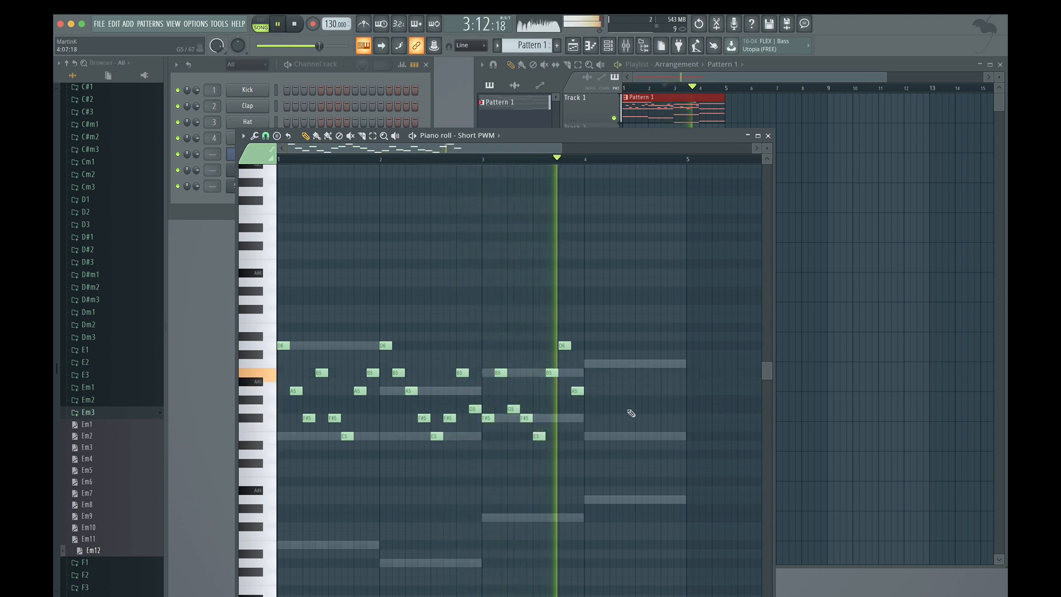
Stop playback and write the bar 4 melody with consecutive notes C6, E5, A5, B5, C6, D6 and B5
key("space")
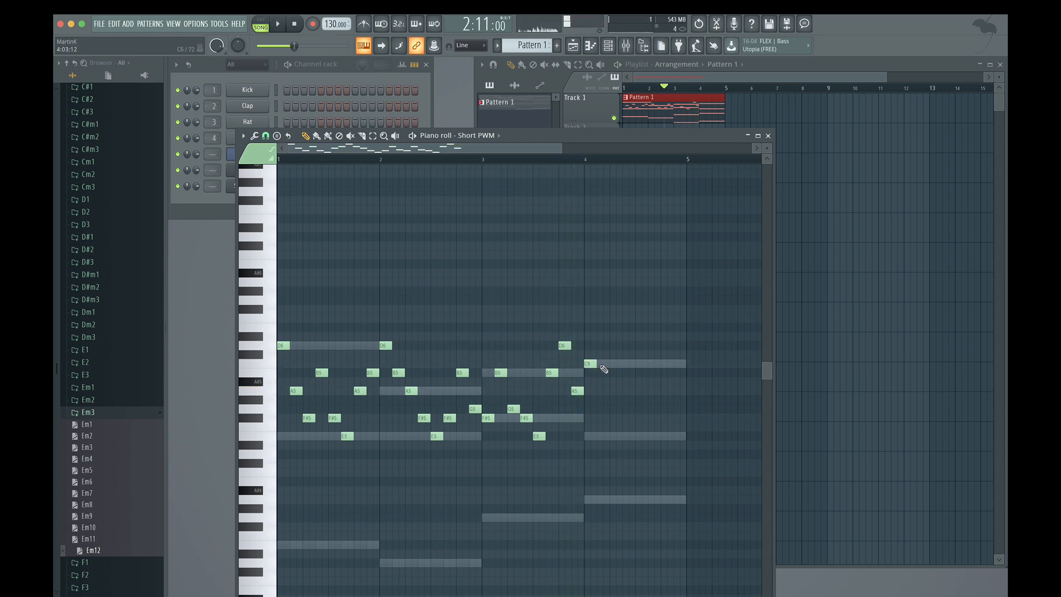
left_click(601, 436)
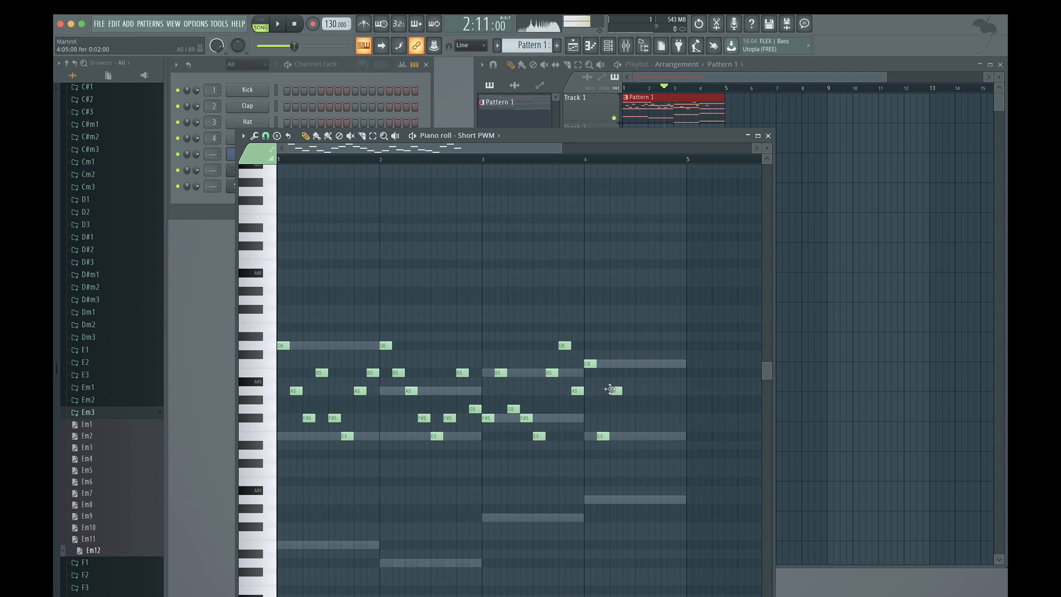
left_click(628, 374)
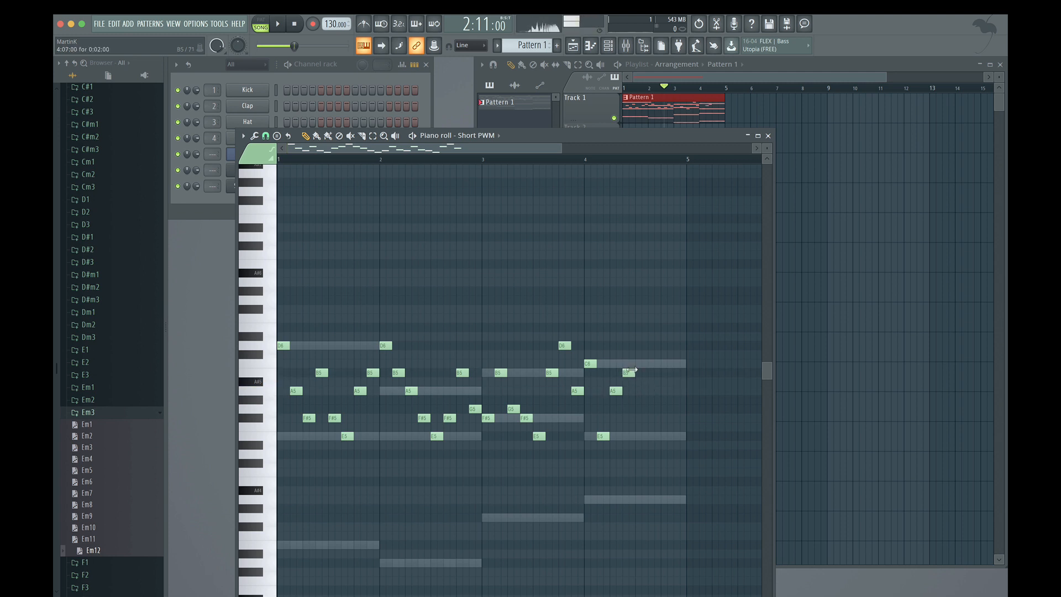
left_click(638, 364)
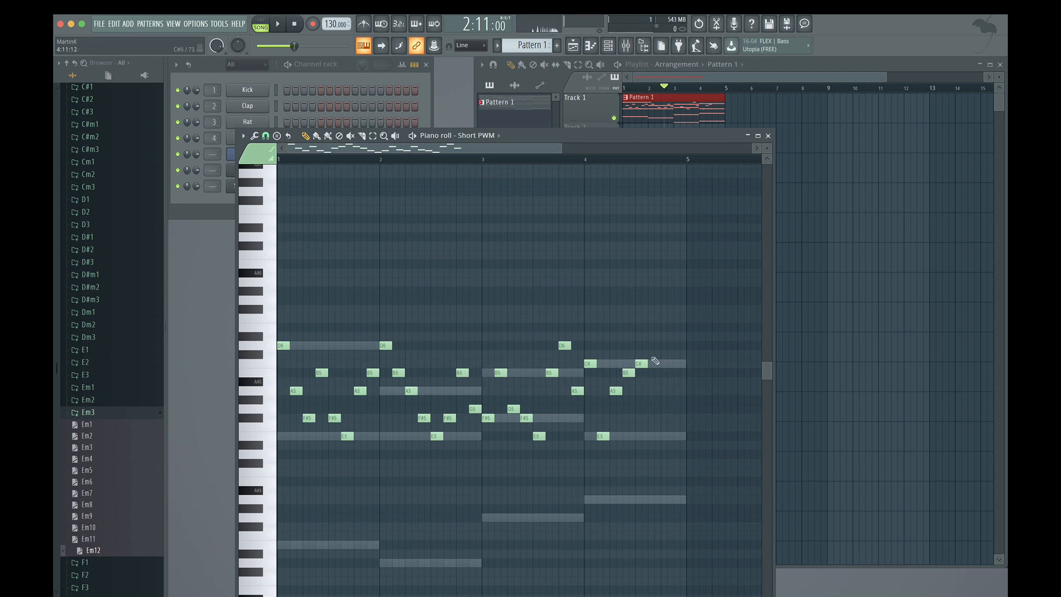
left_click(653, 346)
left_click(666, 372)
left_click(670, 372)
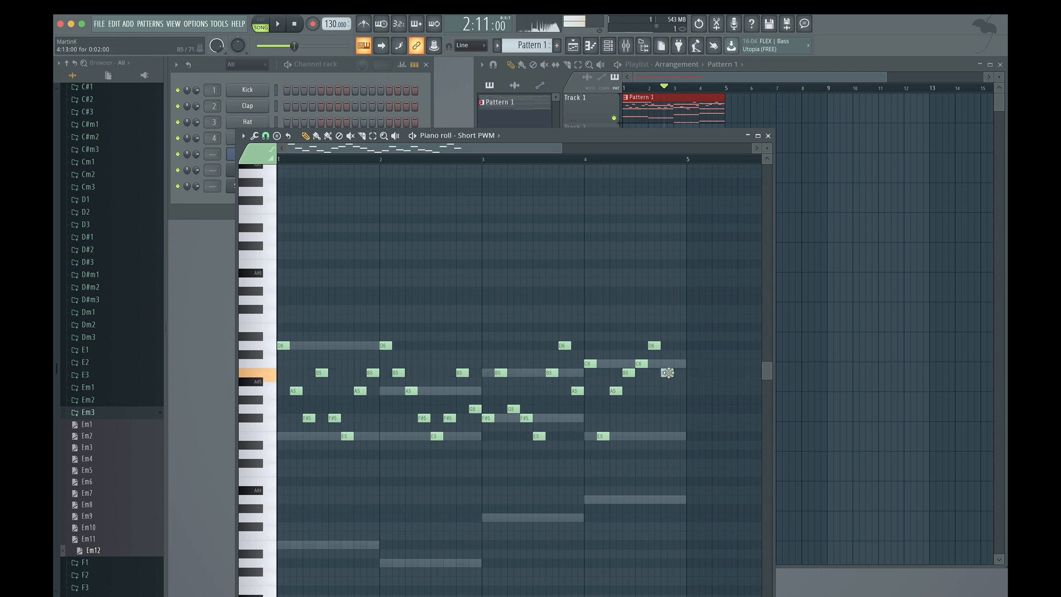
Play back the full four-bar pattern, close the Short PWM piano roll, and stop playback
key("space")
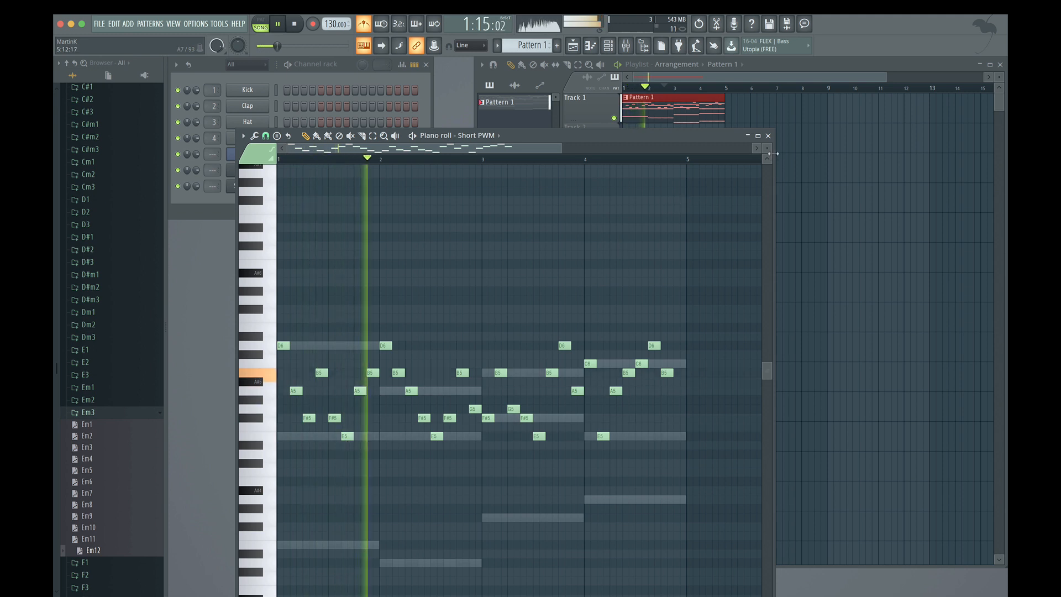
left_click(768, 135)
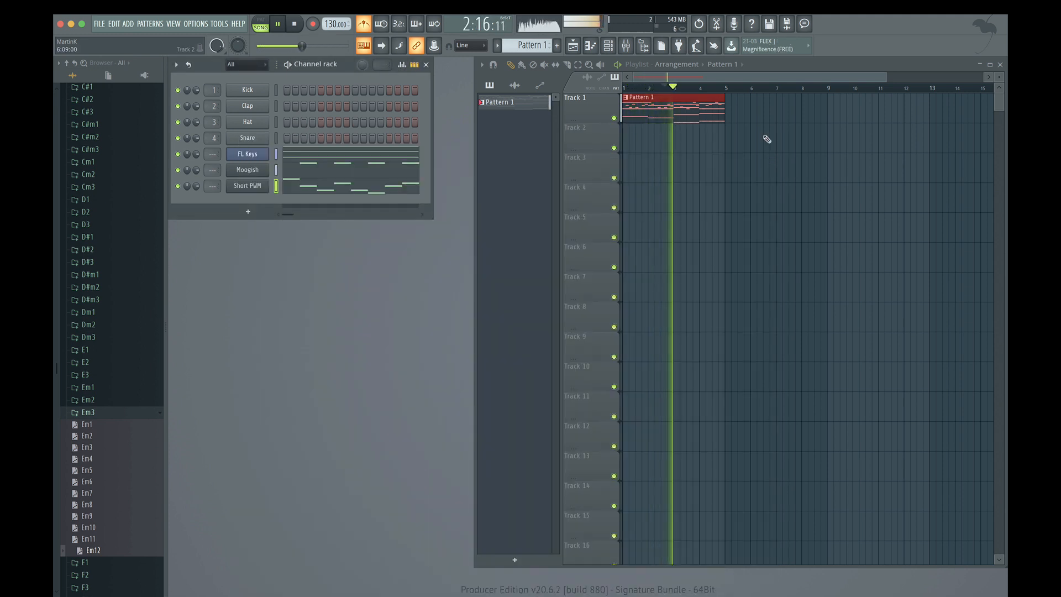
key("space")
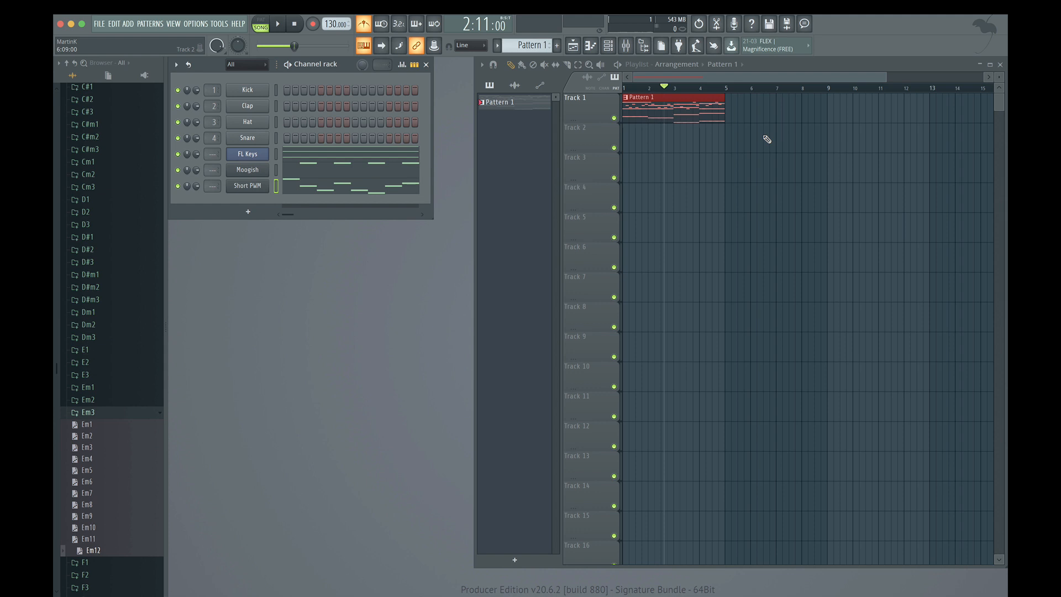
Collapse the Em3 folder in the browser
left_click(104, 412)
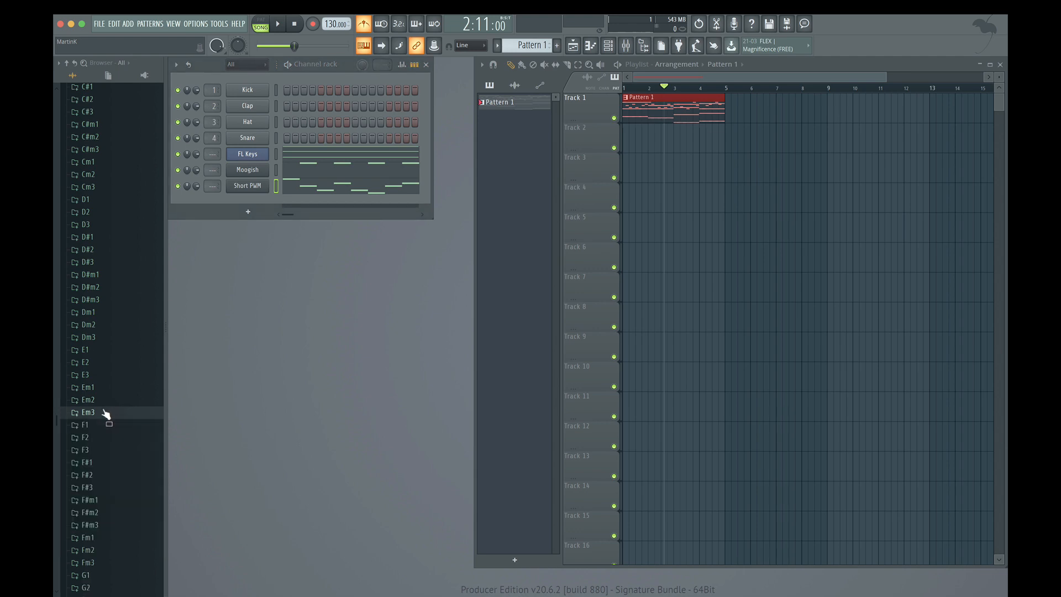